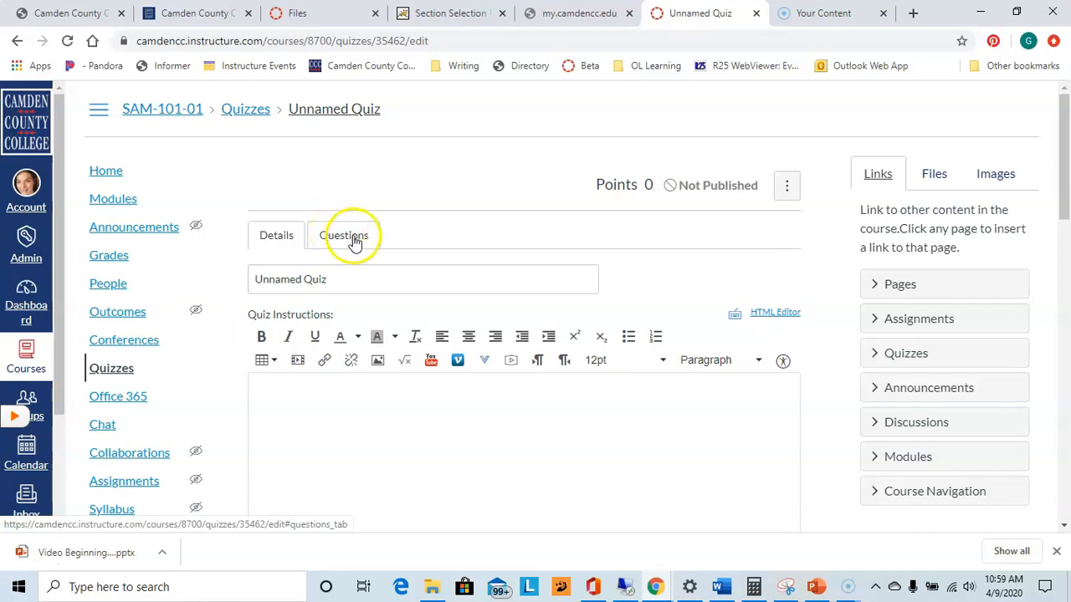
Start a new question group in the unnamed quiz and name it Chapter 3.
{"action": "left_click", "coordinate": [355, 240]}
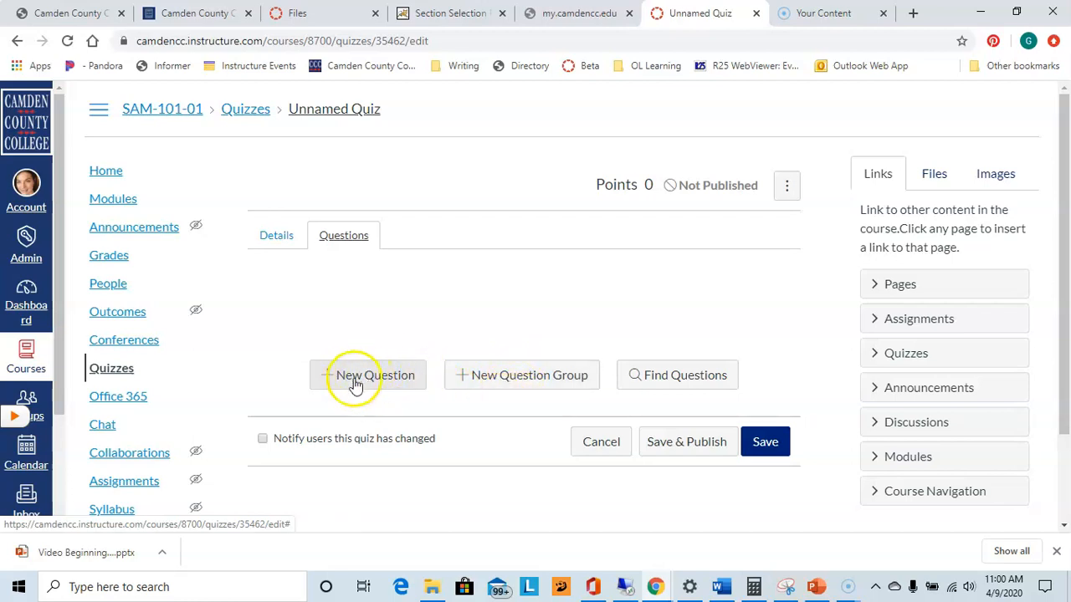
{"action": "left_click", "coordinate": [516, 378]}
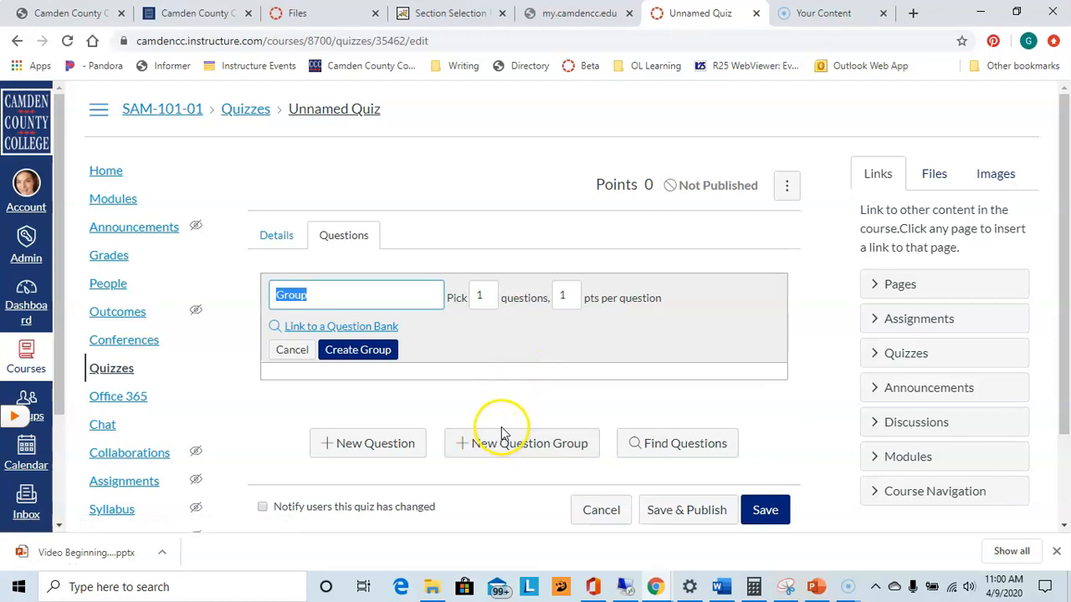
{"action": "left_click", "coordinate": [314, 292]}
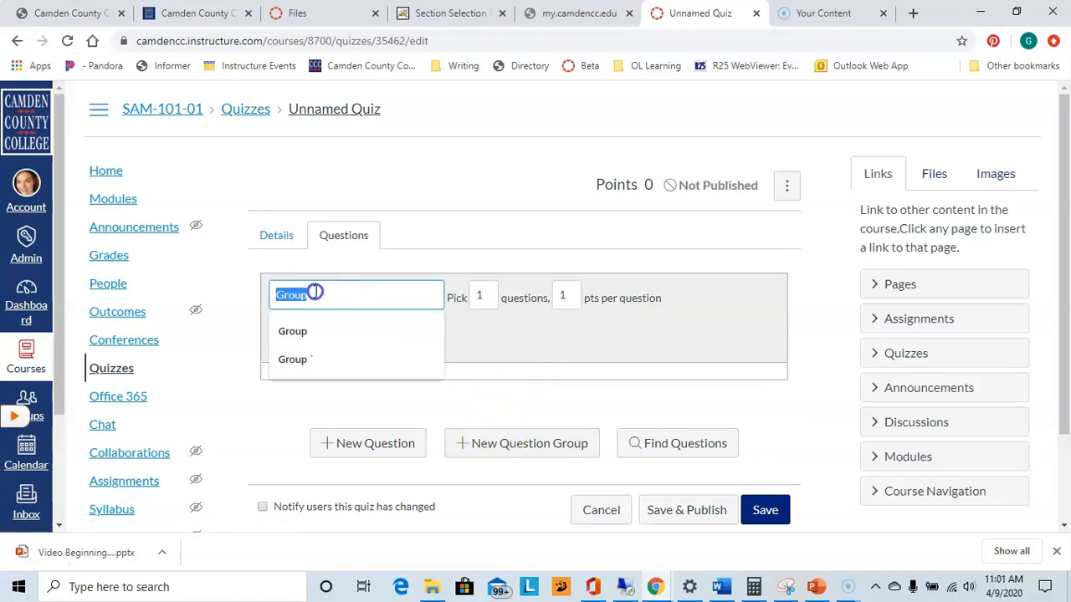
{"action": "left_click", "coordinate": [515, 338]}
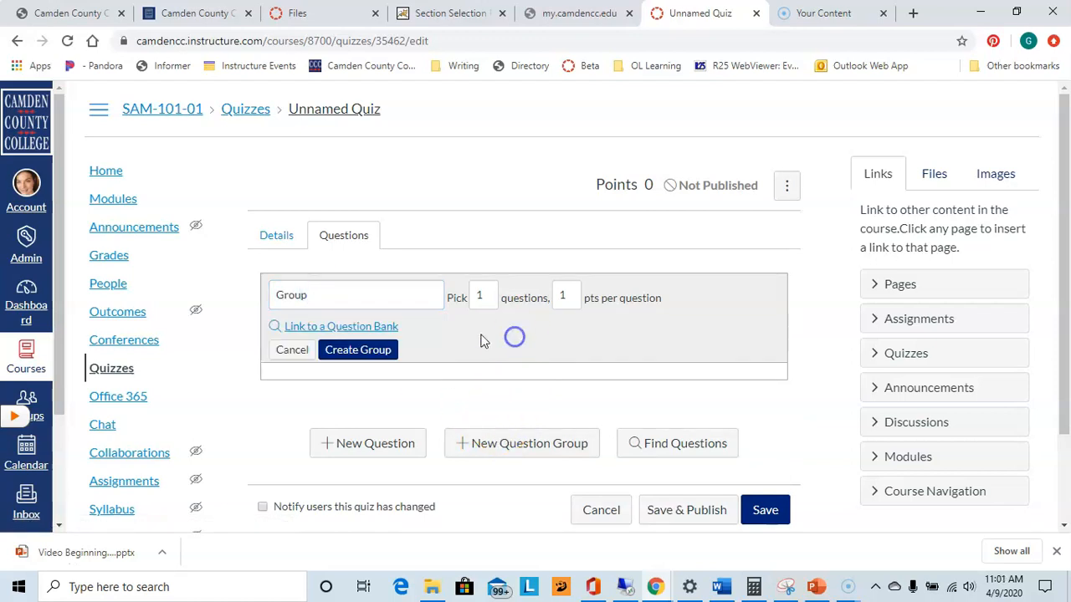
{"action": "left_click", "coordinate": [314, 293]}
{"action": "left_click_drag", "start_coordinate": [313, 293], "coordinate": [272, 293]}
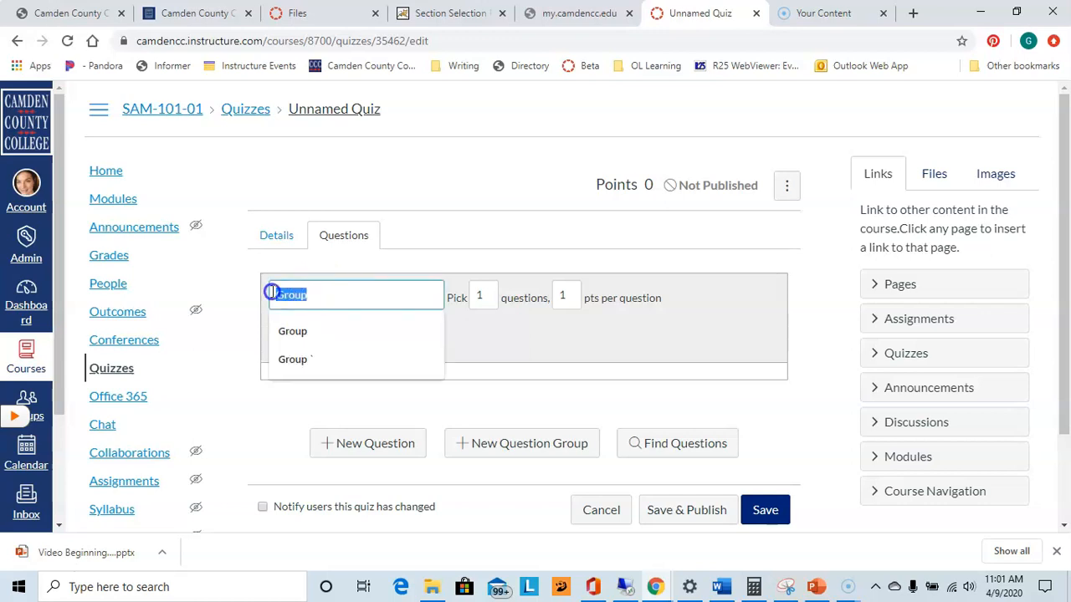
{"action": "type", "text": "Chapte"}
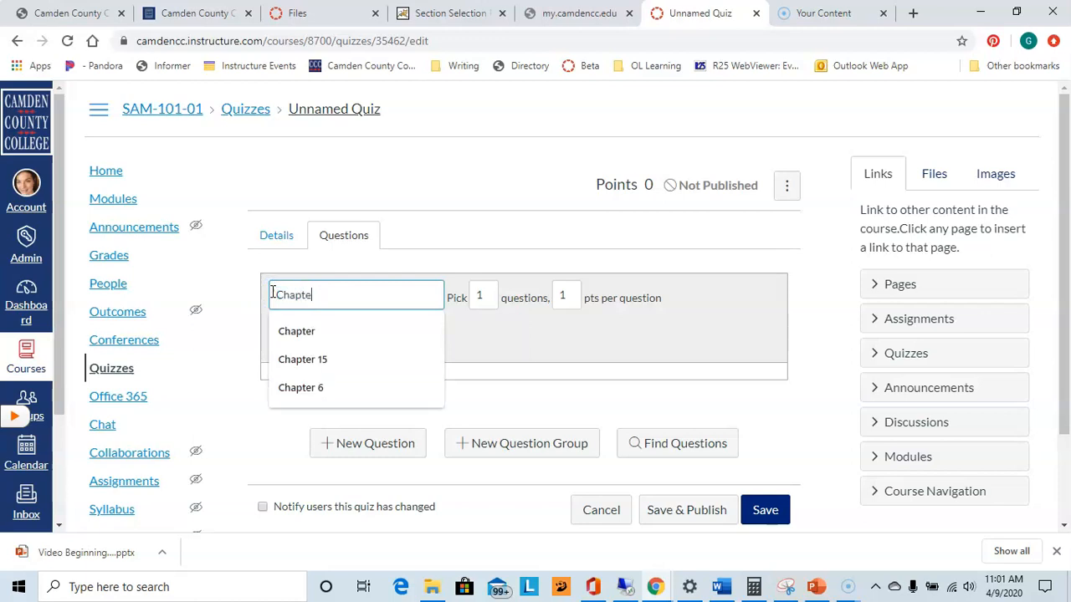
{"action": "type", "text": "r 3"}
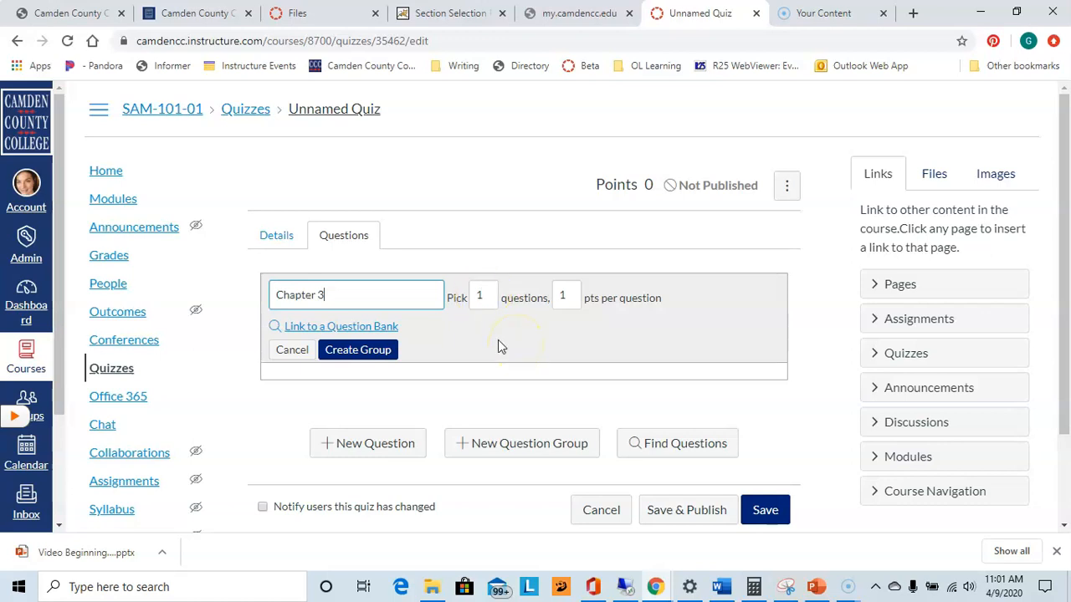
Set the Chapter 3 group to pick 25 questions at 4 points per question and create the group.
{"action": "left_click", "coordinate": [478, 295]}
{"action": "key", "text": "BackSpace"}
{"action": "type", "text": "25"}
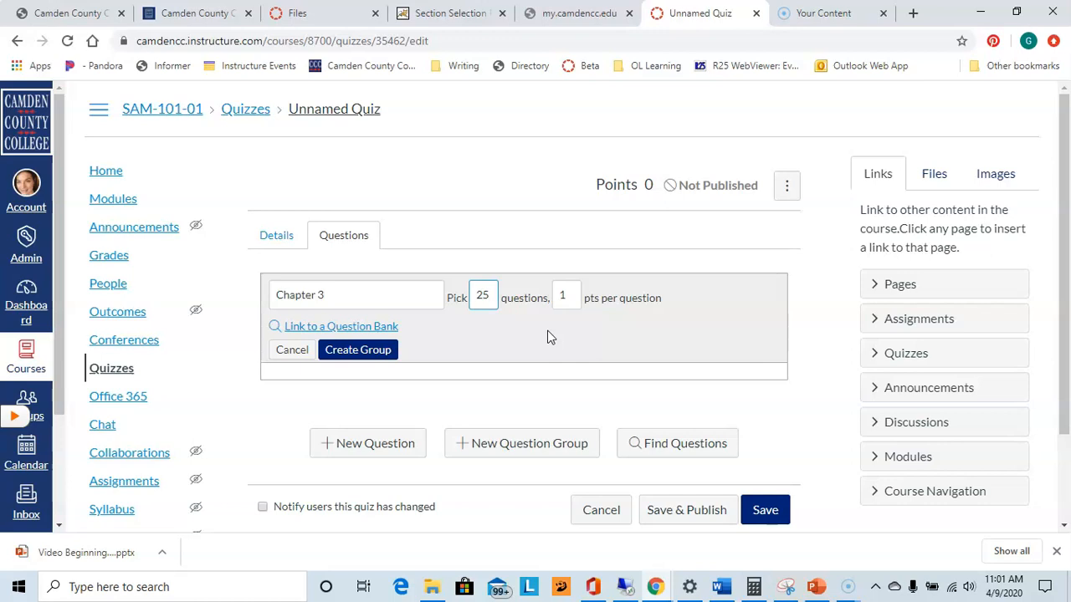
{"action": "left_click", "coordinate": [569, 297]}
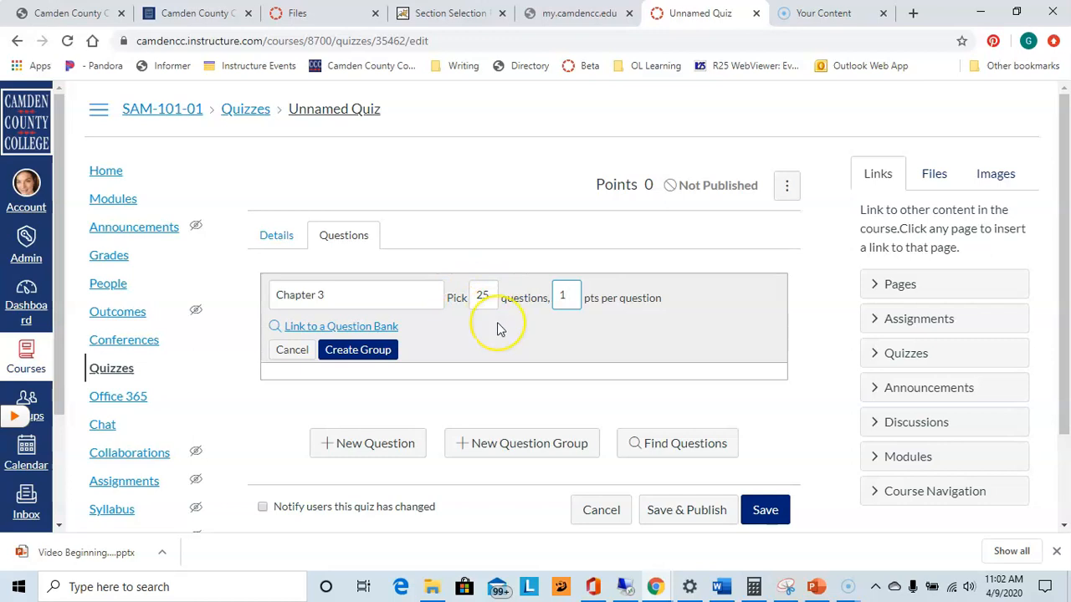
{"action": "key", "text": "BackSpace"}
{"action": "type", "text": "4"}
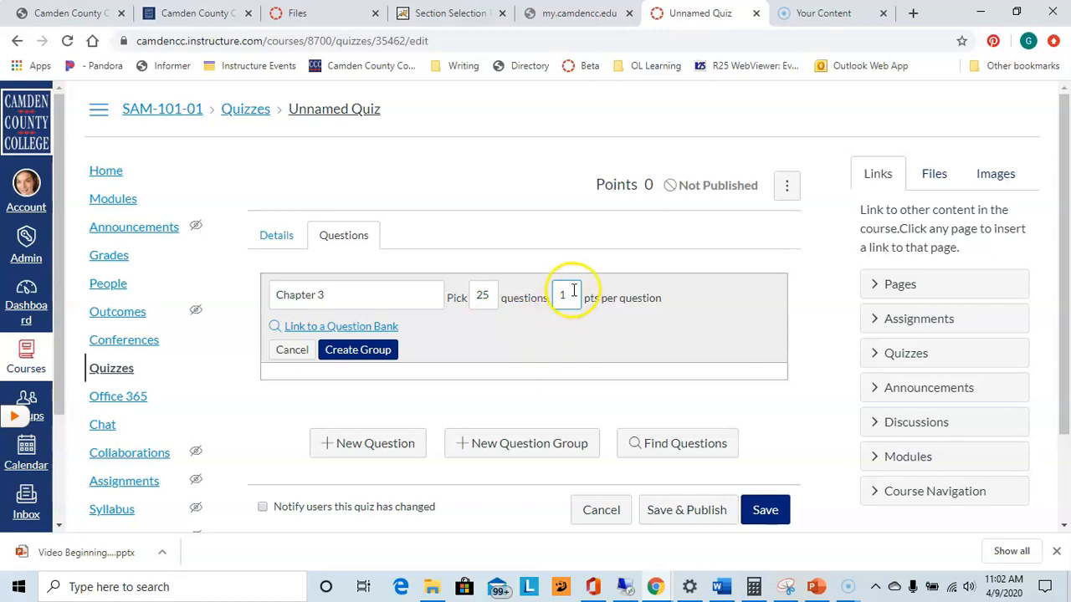
{"action": "key", "text": "BackSpace"}
{"action": "left_click", "coordinate": [538, 329]}
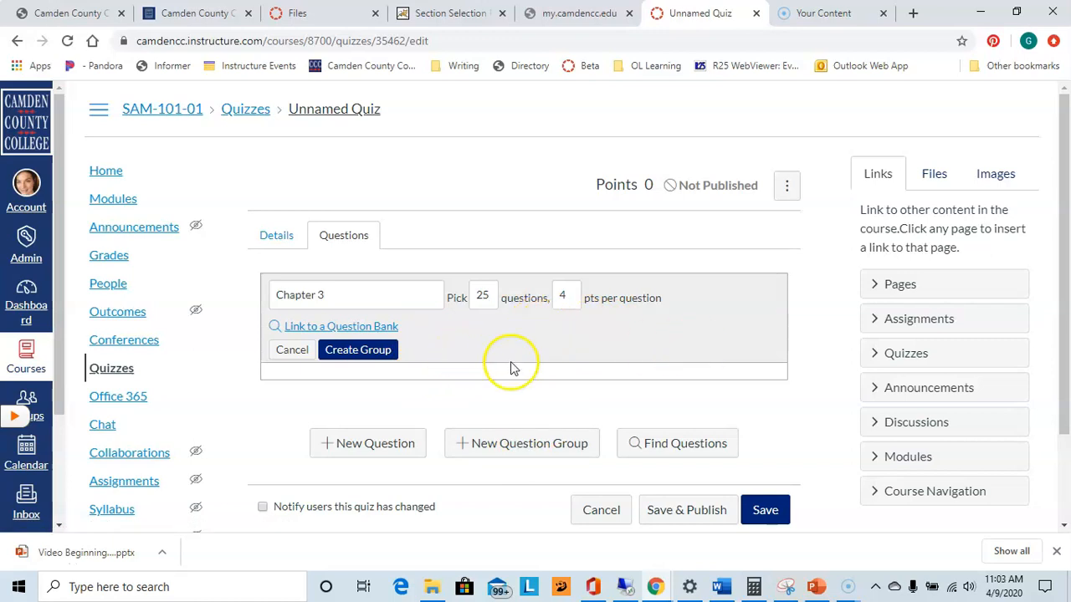
{"action": "left_click", "coordinate": [366, 357]}
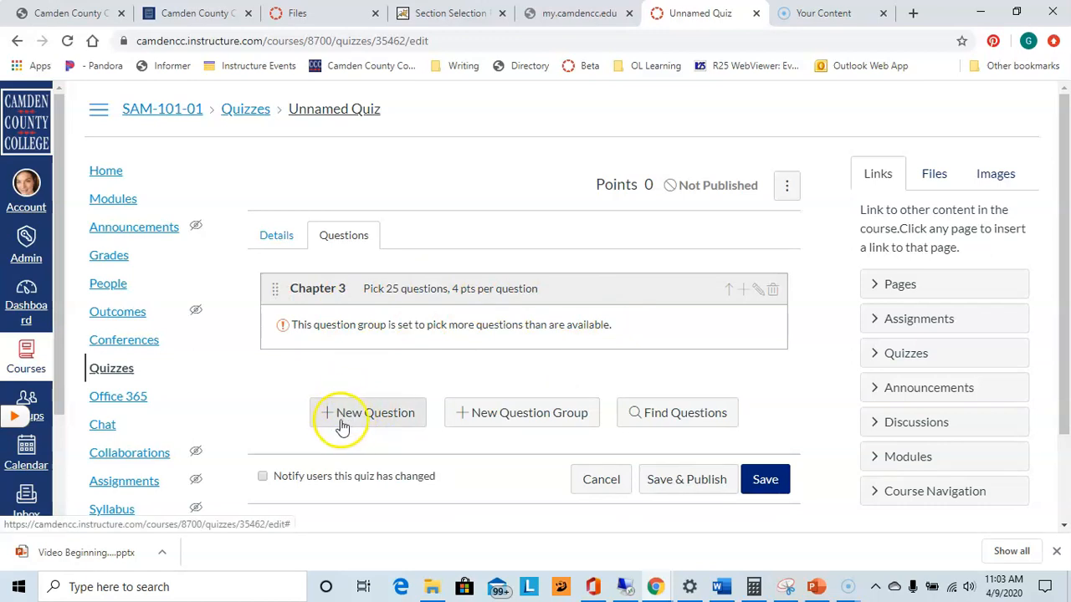
Add a new question inside the Chapter 3 group with Multiple Choice as its type.
{"action": "left_click", "coordinate": [368, 416]}
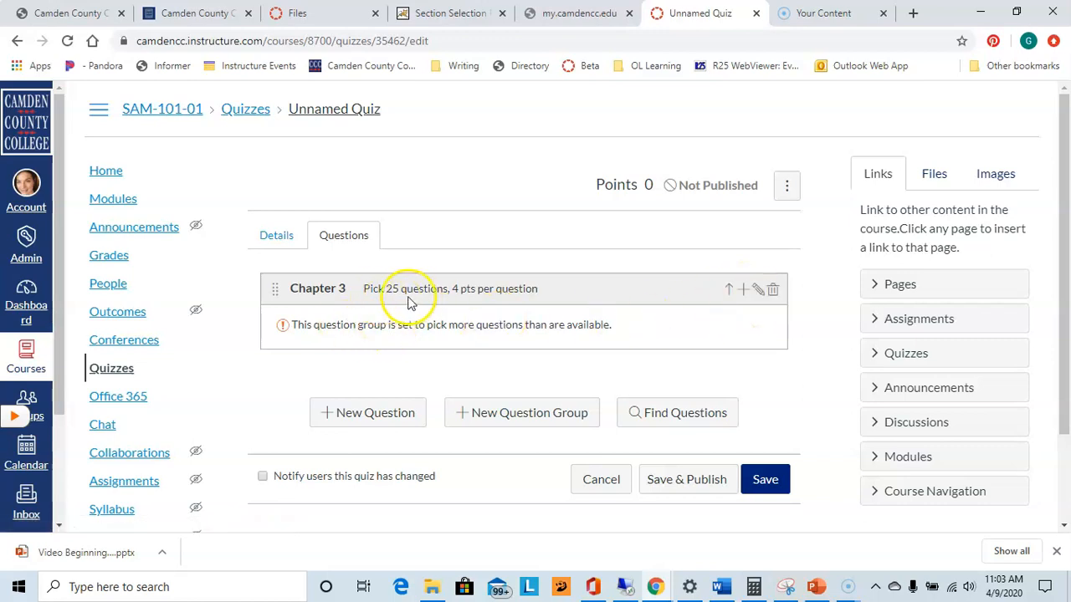
{"action": "left_click", "coordinate": [743, 290]}
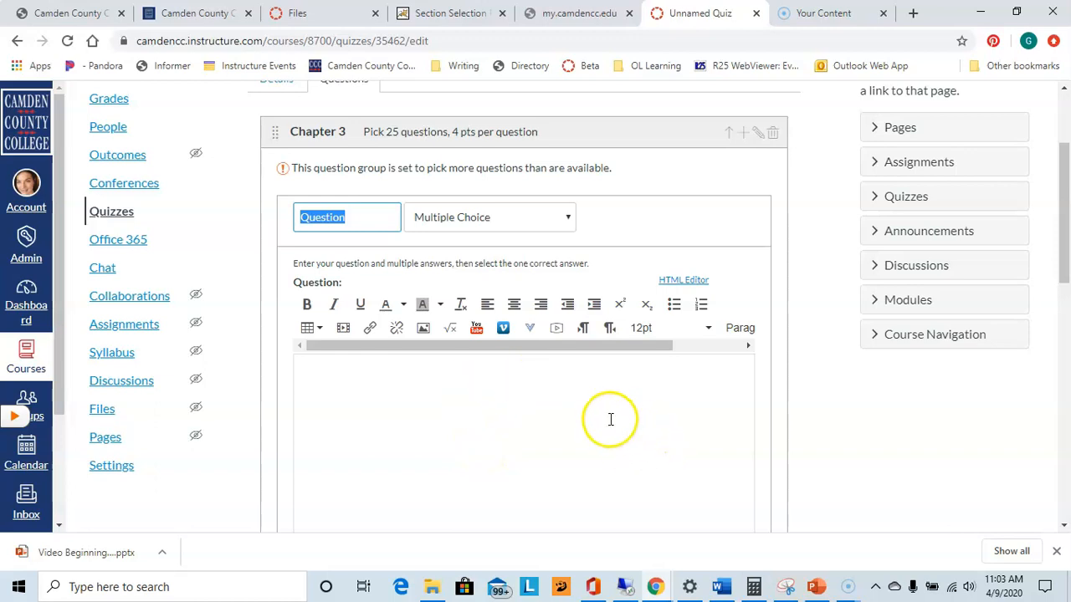
{"action": "scroll", "coordinate": [607, 415], "scroll_direction": "down", "scroll_amount": 1}
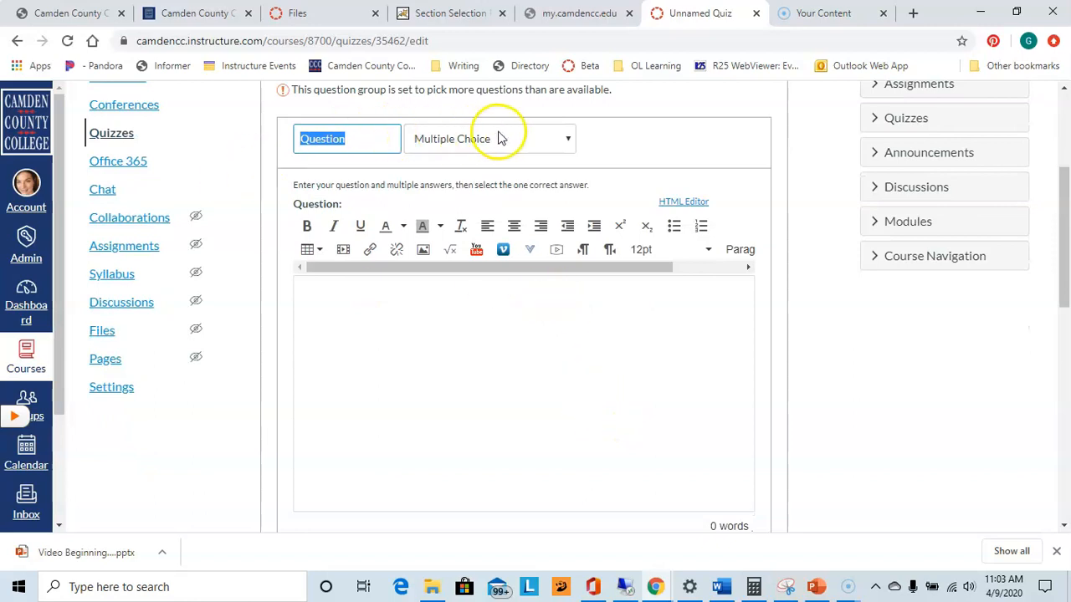
{"action": "left_click", "coordinate": [468, 143]}
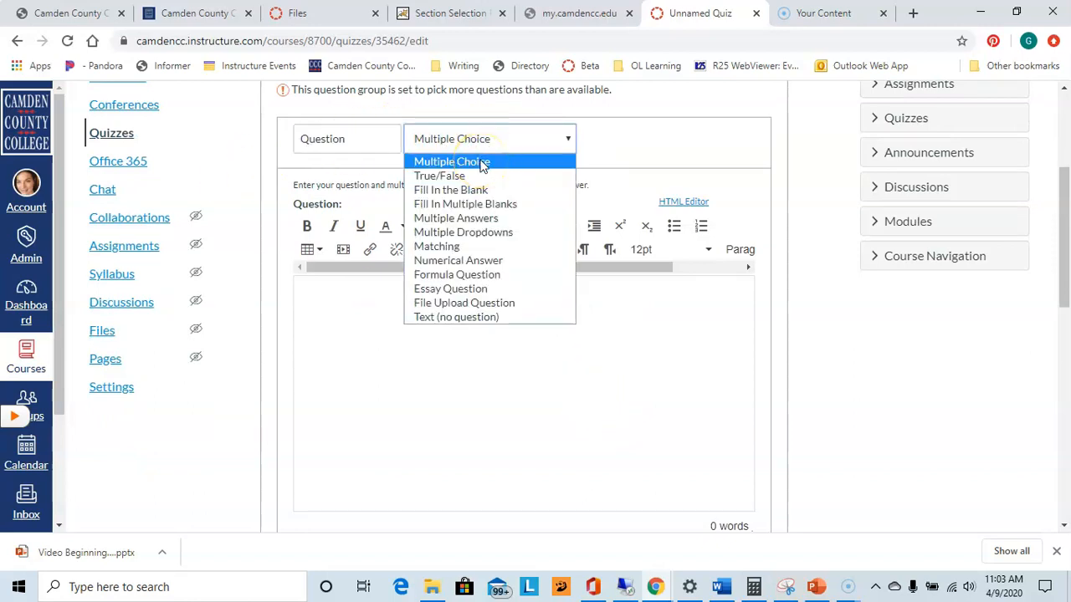
{"action": "left_click", "coordinate": [481, 163]}
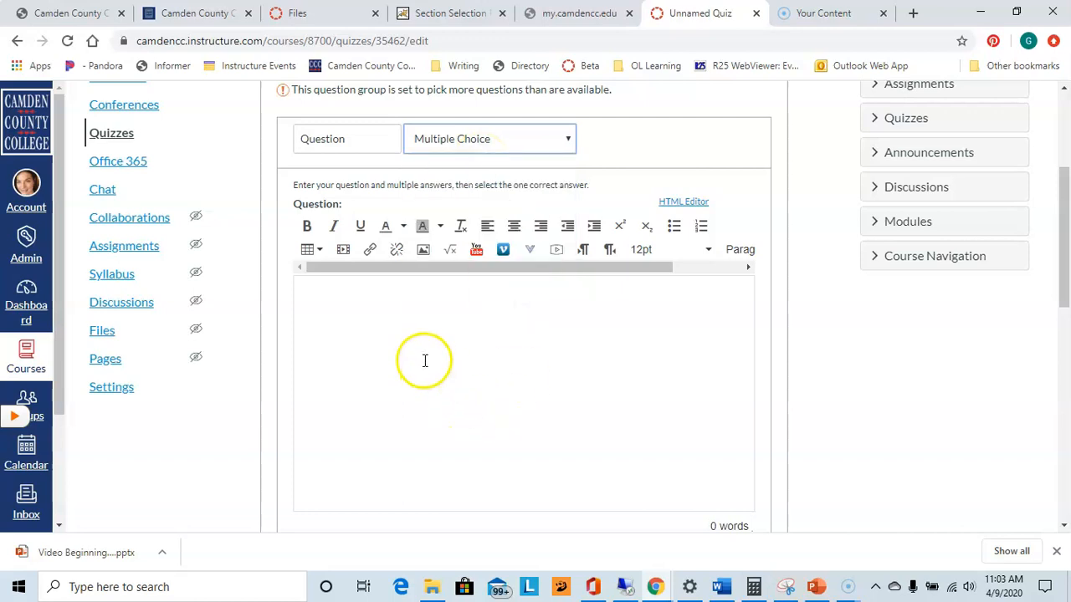
{"action": "scroll", "coordinate": [425, 357], "scroll_direction": "down", "scroll_amount": 1}
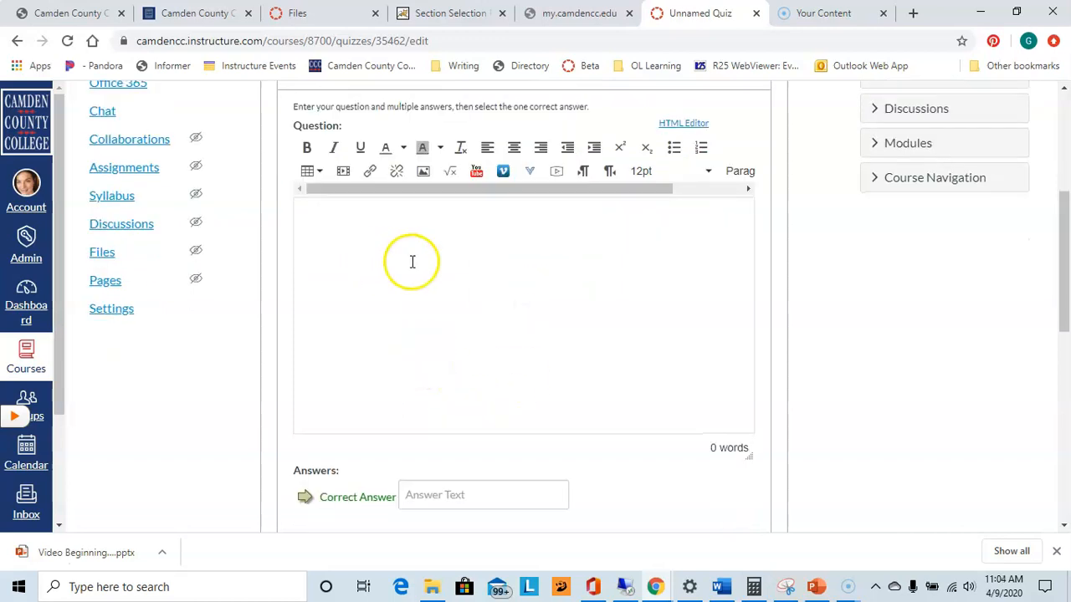
{"action": "left_click", "coordinate": [403, 234]}
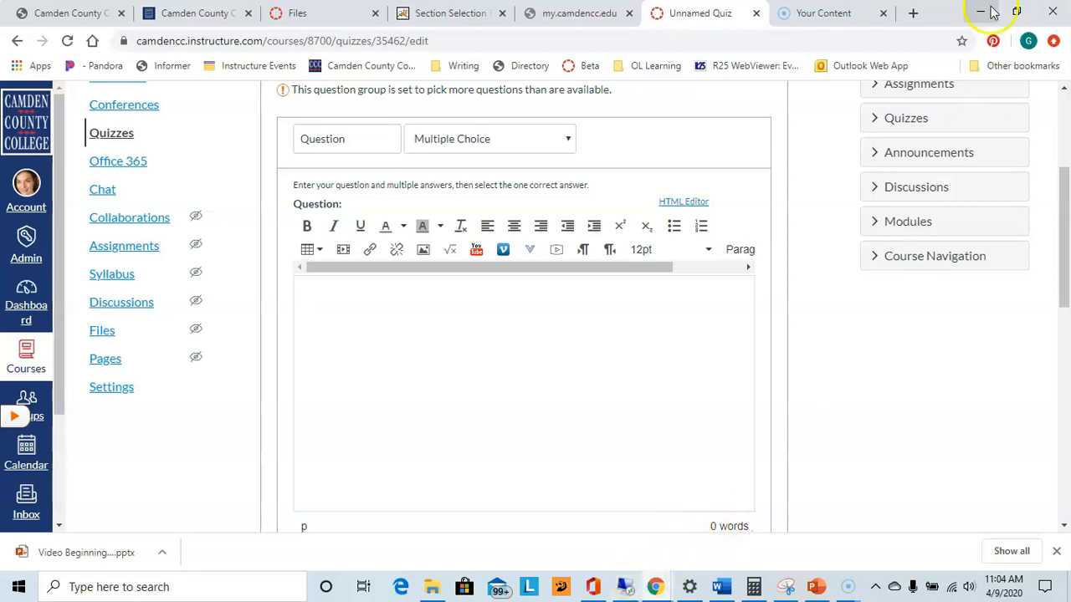
Switch to the Checkpoint Quiz 4 document in Word and arrange its window beside the browser window.
{"action": "left_click", "coordinate": [721, 586]}
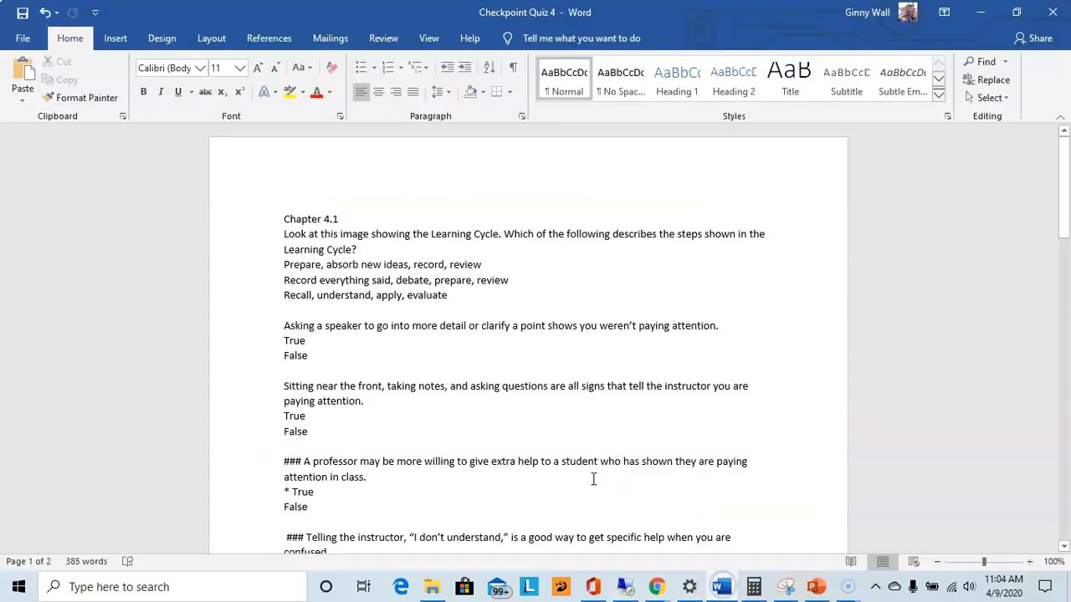
{"action": "left_click", "coordinate": [1018, 14]}
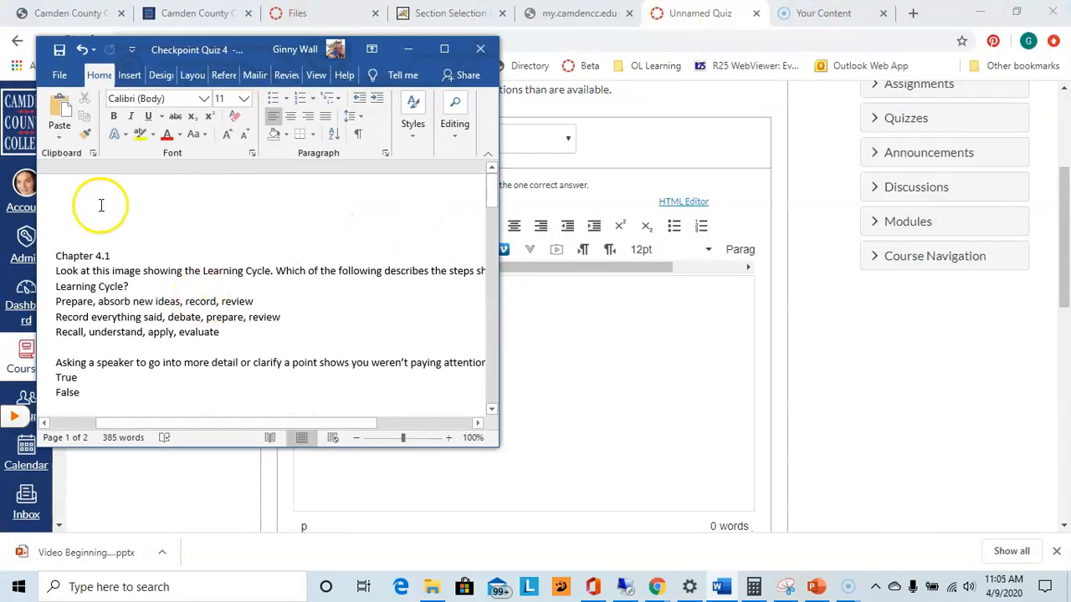
{"action": "left_click", "coordinate": [1017, 12]}
{"action": "left_click_drag", "start_coordinate": [931, 51], "coordinate": [871, 23]}
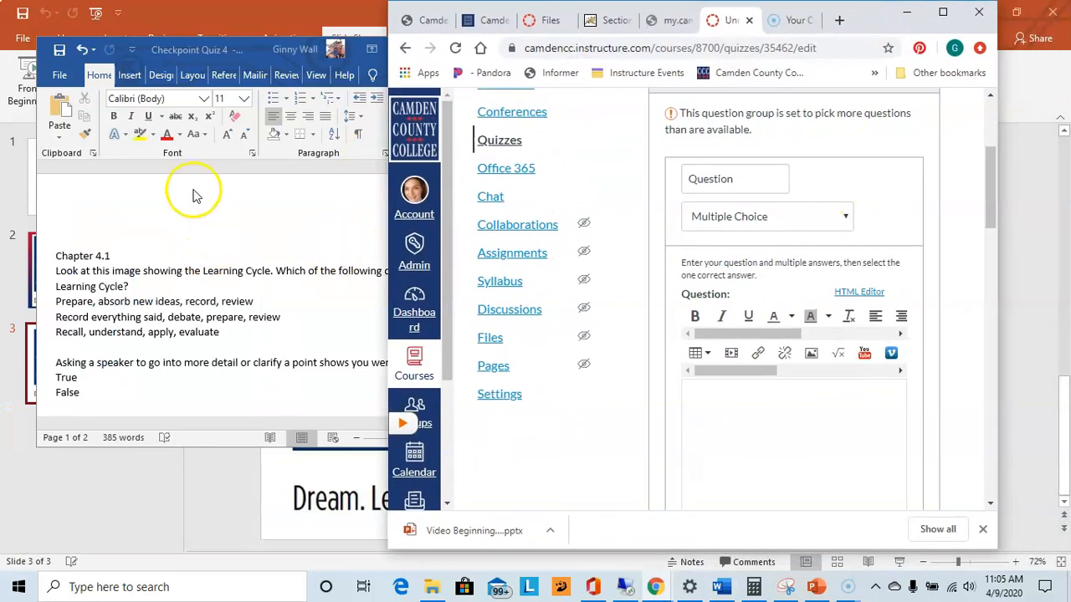
{"action": "left_click_drag", "start_coordinate": [232, 41], "coordinate": [201, 27]}
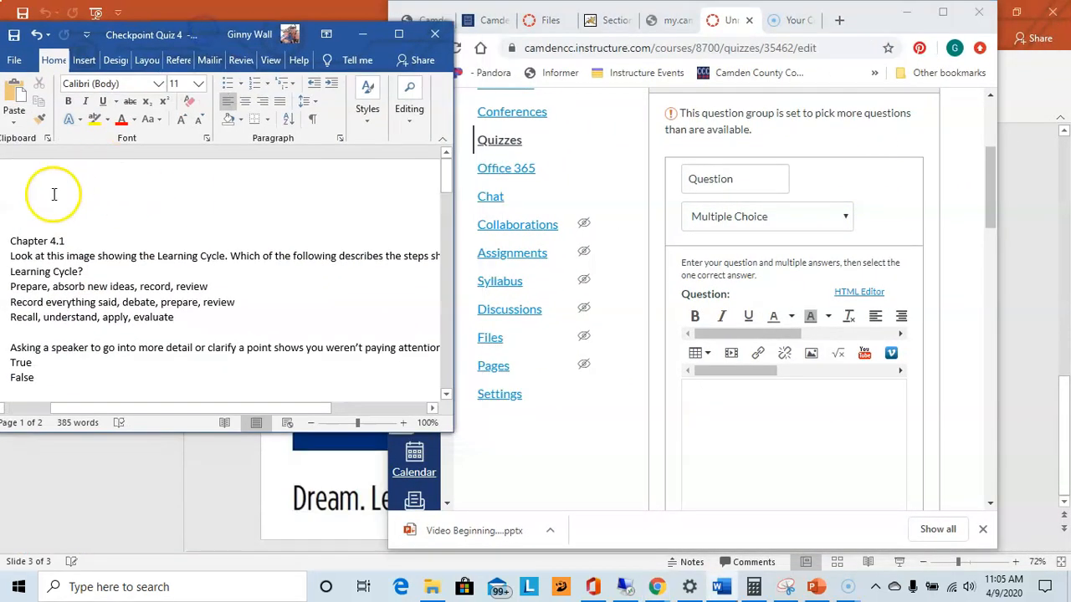
Copy the Learning Cycle question text from the Word document into the body of the new quiz question.
{"action": "left_click_drag", "start_coordinate": [10, 256], "coordinate": [299, 262]}
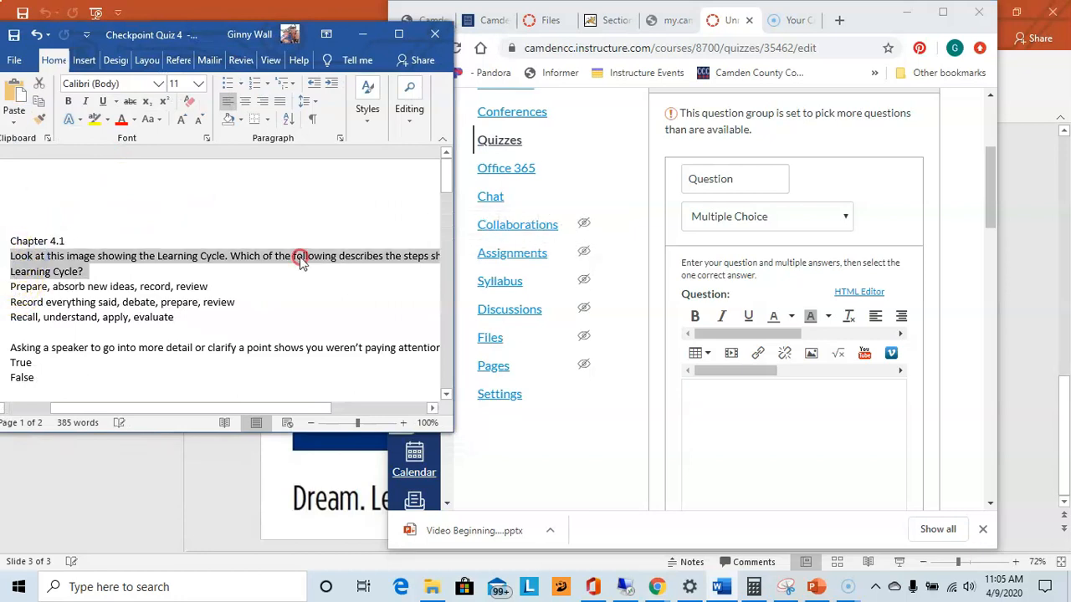
{"action": "right_click", "coordinate": [715, 407]}
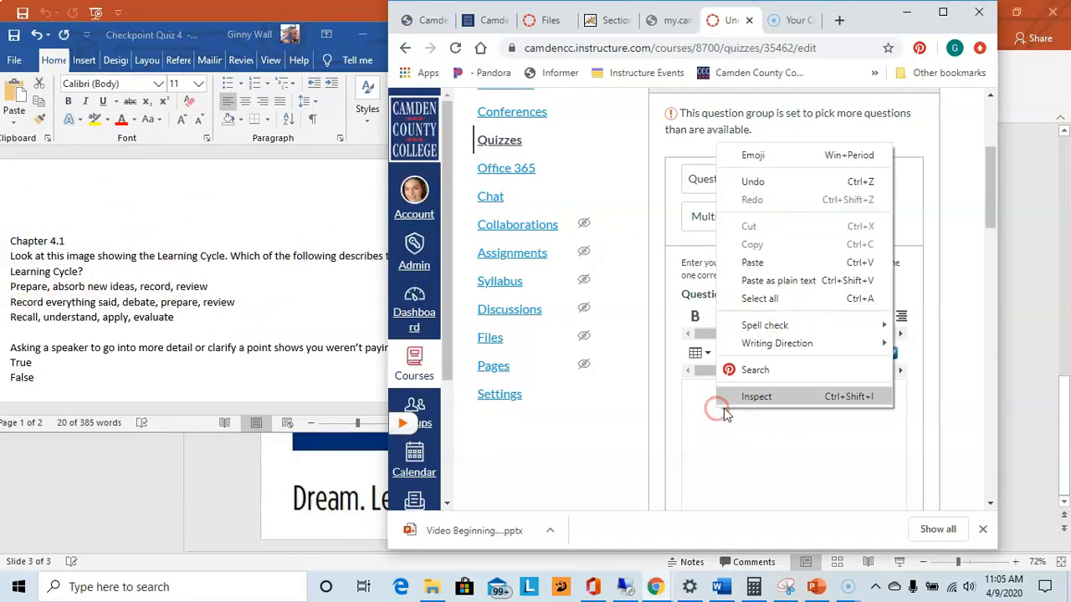
{"action": "left_click", "coordinate": [753, 262]}
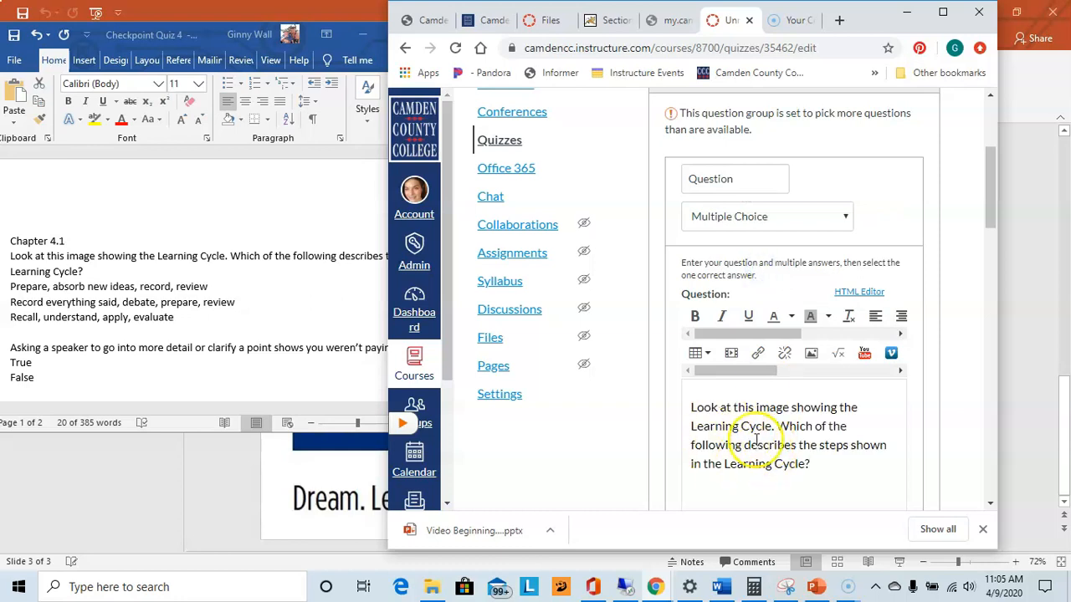
Maximize the browser and copy "Prepare, absorb new ideas, record, review" from the Word document into the correct answer.
{"action": "left_click", "coordinate": [943, 11]}
{"action": "scroll", "coordinate": [607, 258], "scroll_direction": "down", "scroll_amount": 5}
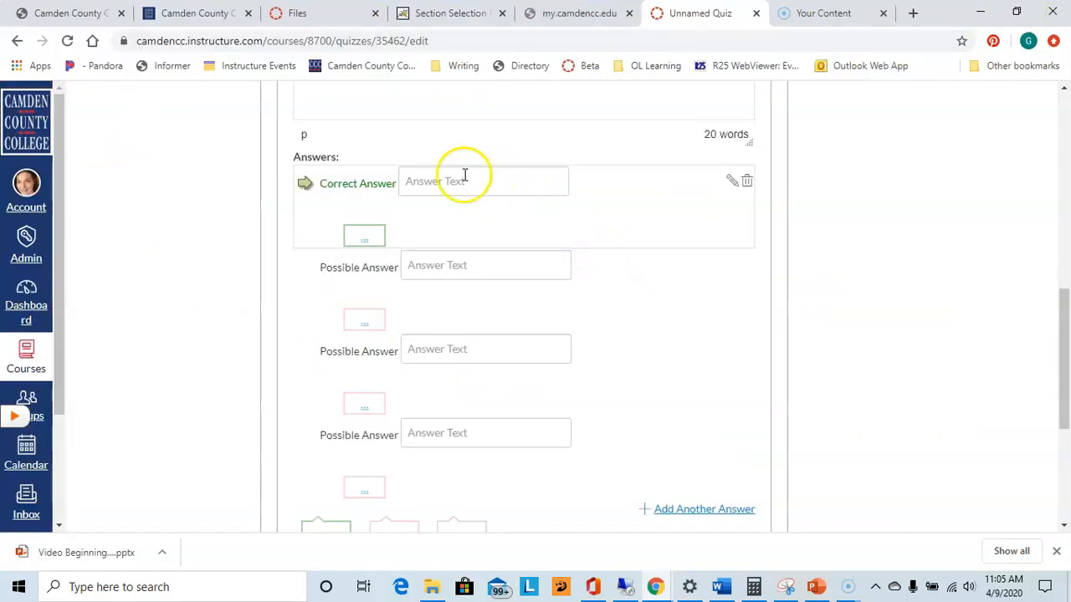
{"action": "left_click", "coordinate": [413, 182]}
{"action": "left_click", "coordinate": [530, 147]}
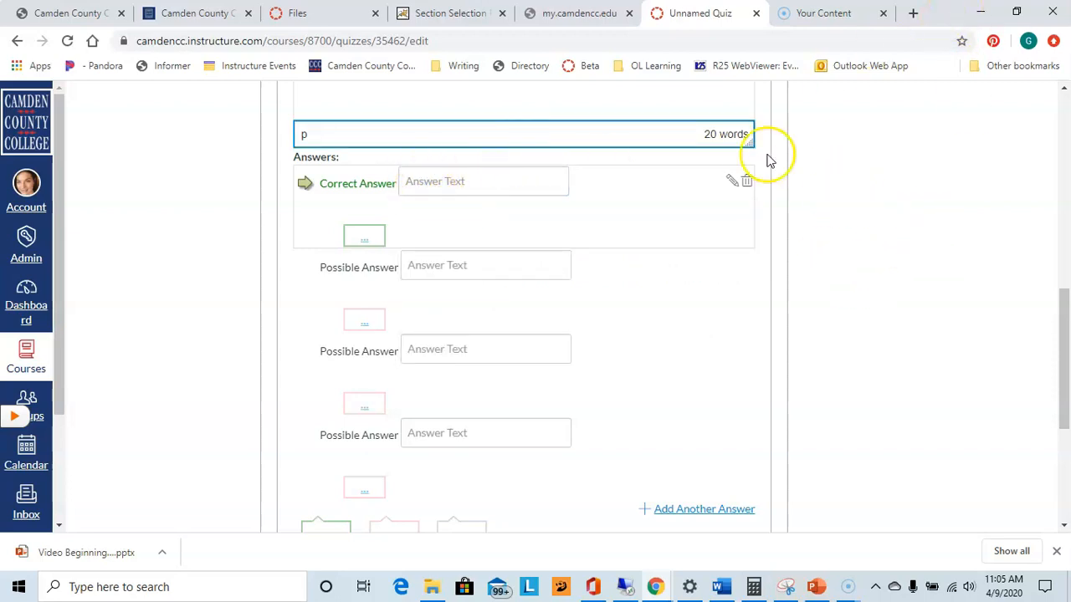
{"action": "left_click", "coordinate": [721, 586]}
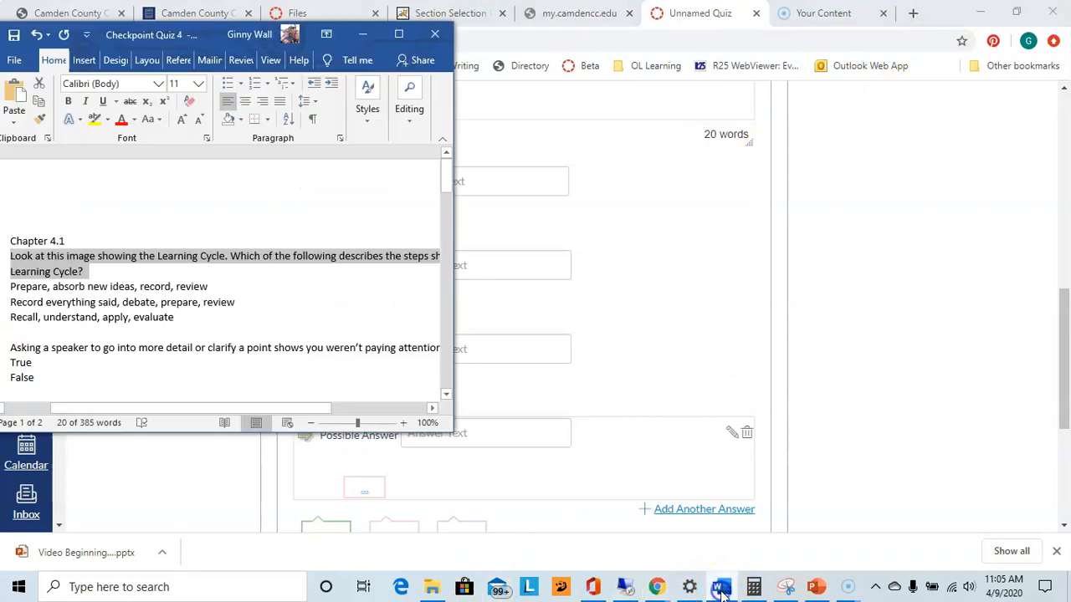
{"action": "left_click_drag", "start_coordinate": [10, 286], "coordinate": [206, 286]}
{"action": "key", "text": "ctrl+c"}
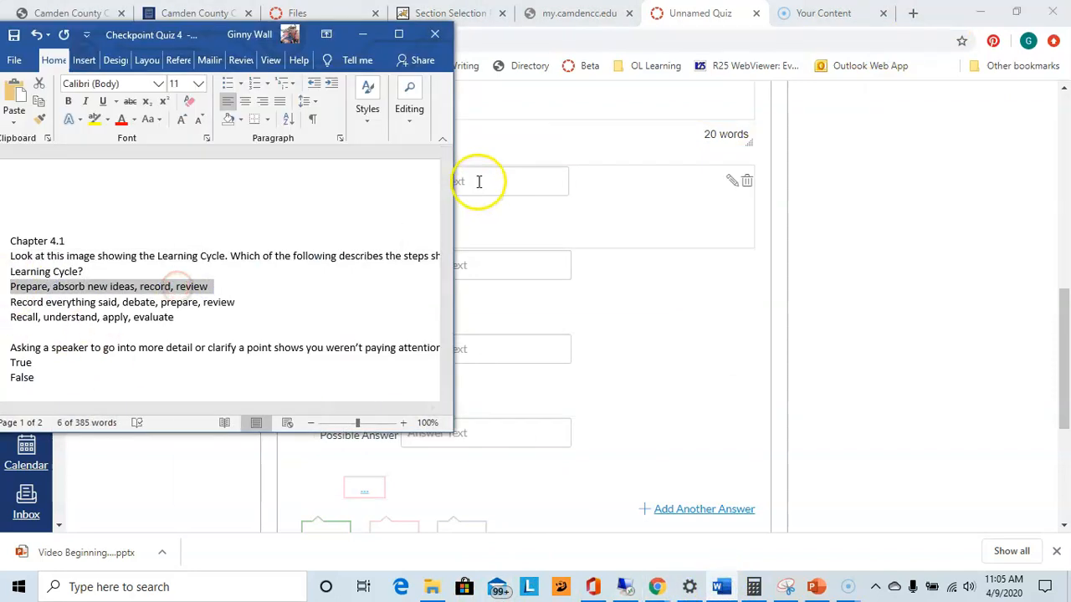
{"action": "left_click", "coordinate": [478, 181]}
{"action": "right_click", "coordinate": [415, 185]}
{"action": "left_click", "coordinate": [459, 304]}
Copy "Record everything said, debate, prepare, review" from the Word document into the first possible answer.
{"action": "left_click", "coordinate": [721, 584]}
{"action": "left_click_drag", "start_coordinate": [10, 302], "coordinate": [235, 302]}
{"action": "right_click", "coordinate": [230, 302]}
{"action": "left_click", "coordinate": [244, 332]}
{"action": "right_click", "coordinate": [448, 265]}
{"action": "left_click", "coordinate": [491, 382]}
Copy "Recall, understand, apply, evaluate" from the Word document into the second possible answer.
{"action": "left_click", "coordinate": [722, 586]}
{"action": "left_click_drag", "start_coordinate": [10, 317], "coordinate": [173, 317]}
{"action": "right_click", "coordinate": [173, 317]}
{"action": "left_click", "coordinate": [187, 347]}
{"action": "right_click", "coordinate": [426, 348]}
{"action": "left_click", "coordinate": [461, 196]}
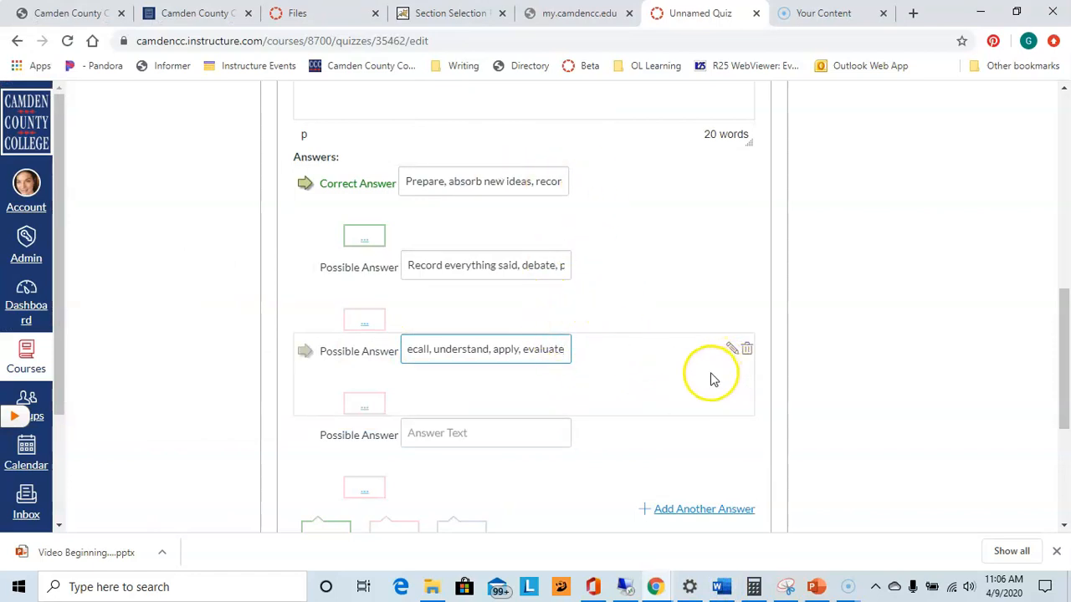
Add another possible answer to the question, then delete it together with the other blank possible answer.
{"action": "left_click", "coordinate": [678, 508]}
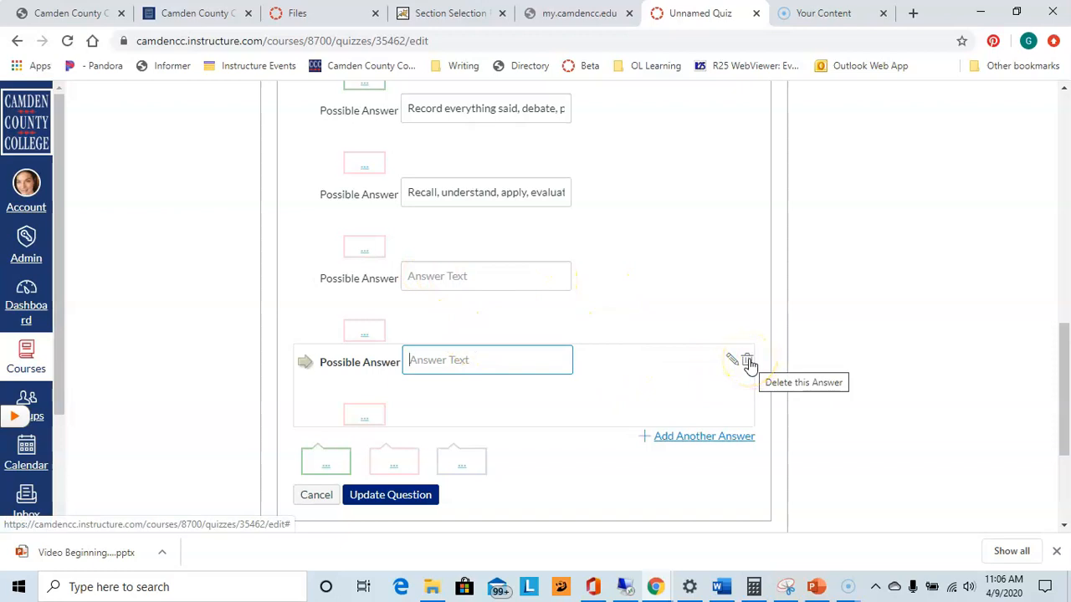
{"action": "left_click", "coordinate": [747, 362]}
{"action": "scroll", "coordinate": [748, 356], "scroll_direction": "down", "scroll_amount": 2}
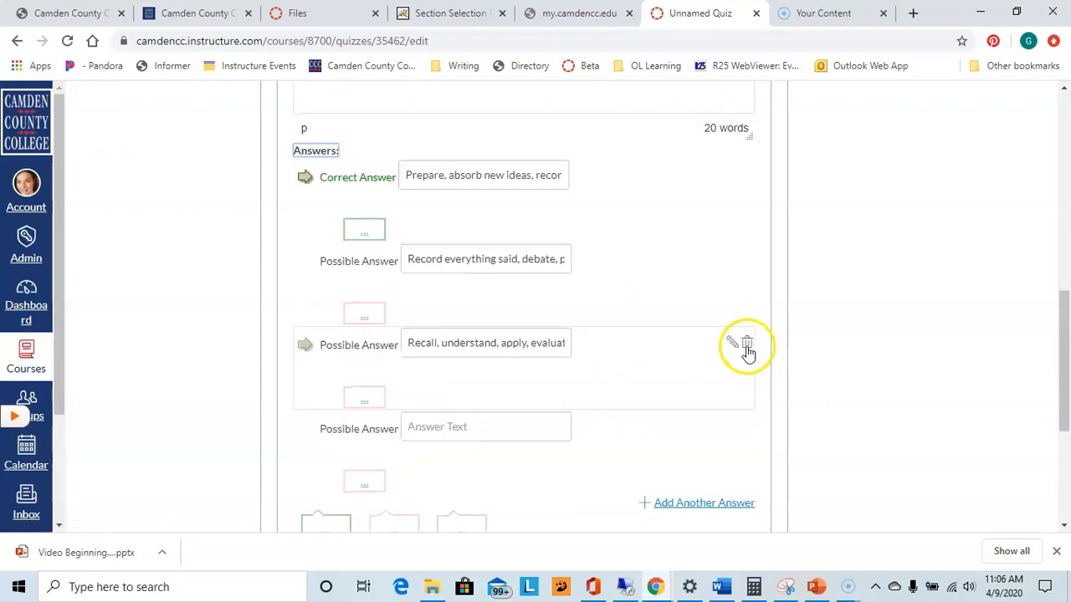
{"action": "left_click", "coordinate": [747, 425]}
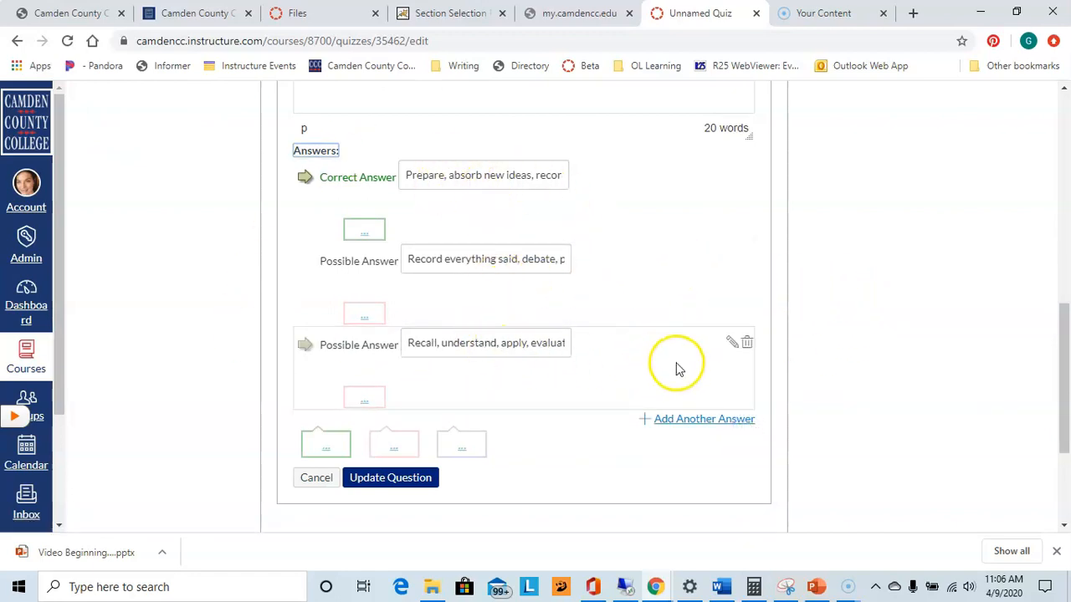
{"action": "scroll", "coordinate": [678, 368], "scroll_direction": "up", "scroll_amount": 2}
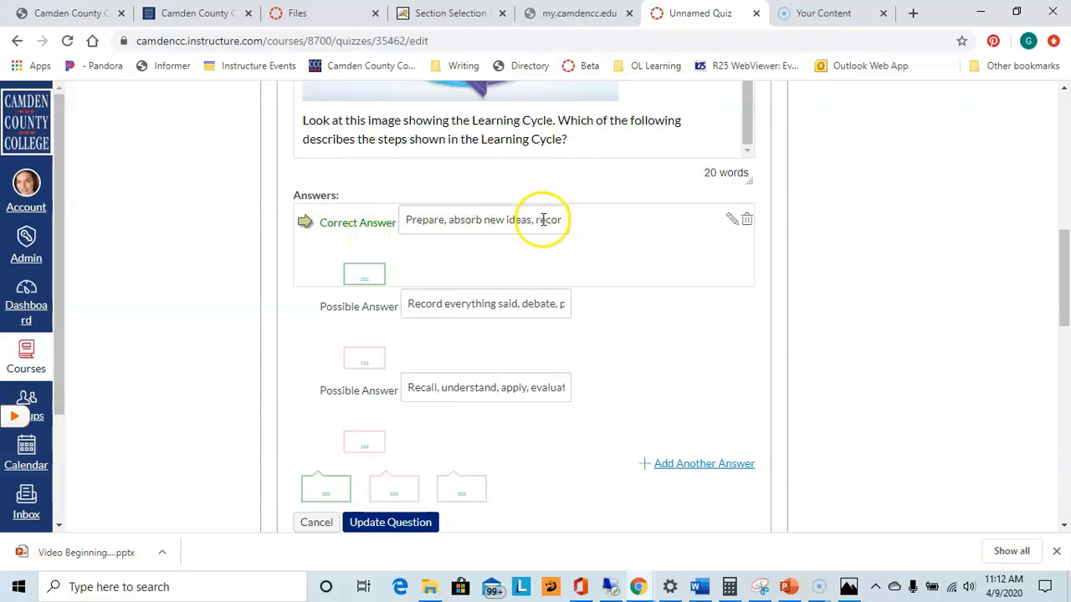
Try the second and third answers as the correct one, then mark "Prepare, absorb new ideas, record, review" as correct again.
{"action": "left_click", "coordinate": [305, 308]}
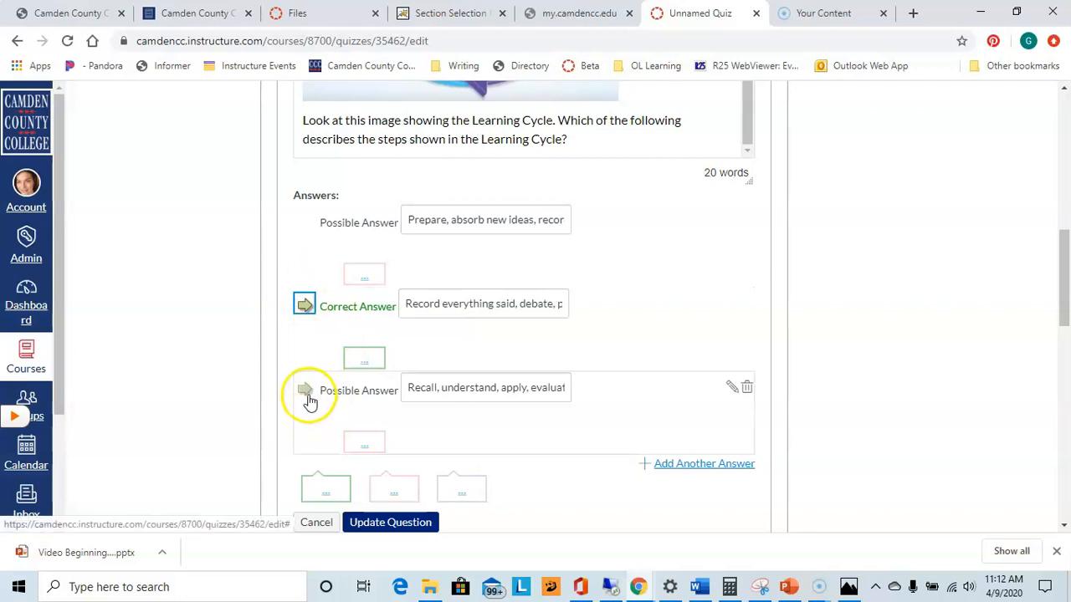
{"action": "left_click", "coordinate": [306, 394]}
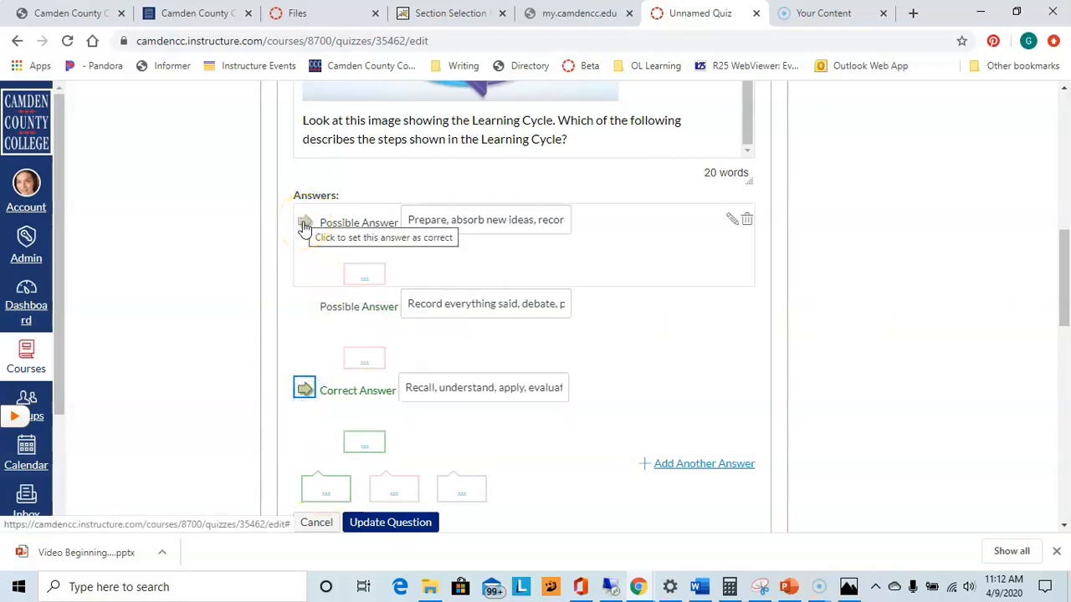
{"action": "left_click", "coordinate": [305, 225]}
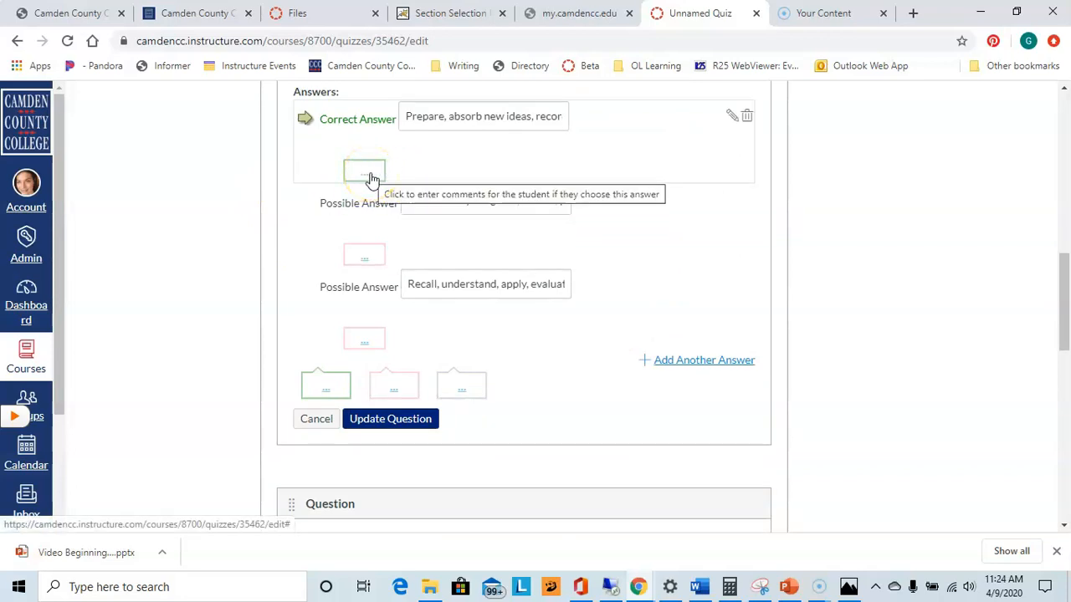
Open the comments editor for the possible answer "Record everything said, debate, prepare, review".
{"action": "left_click", "coordinate": [372, 262]}
{"action": "scroll", "coordinate": [502, 363], "scroll_direction": "down", "scroll_amount": 1}
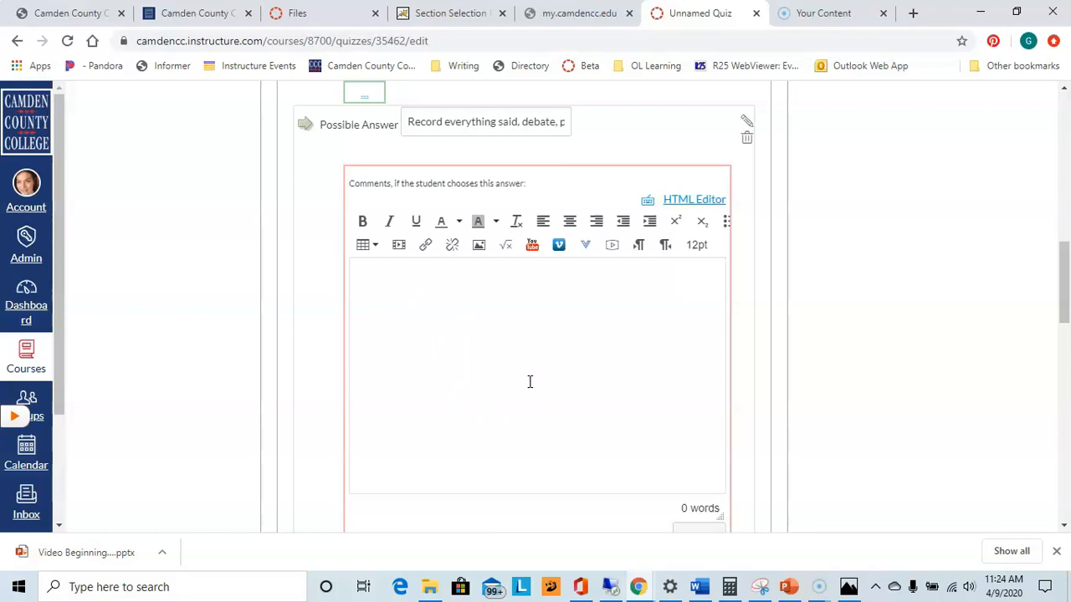
{"action": "scroll", "coordinate": [530, 382], "scroll_direction": "down", "scroll_amount": 1}
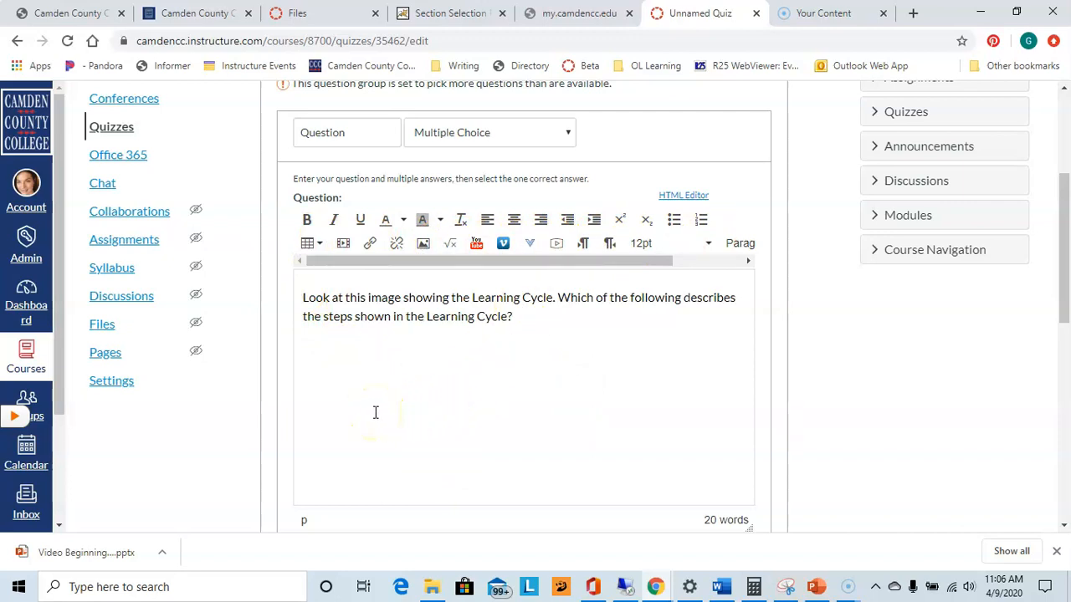
Add a blank line above the Learning Cycle question text and open the Canvas Course files as the source for an image there.
{"action": "left_click", "coordinate": [301, 279]}
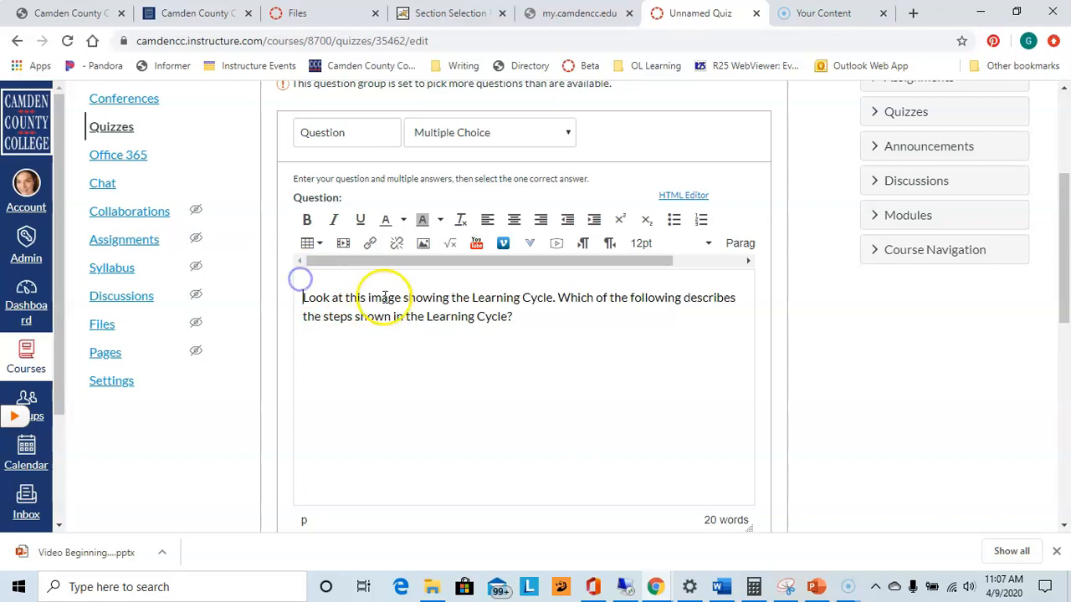
{"action": "key", "text": "Return"}
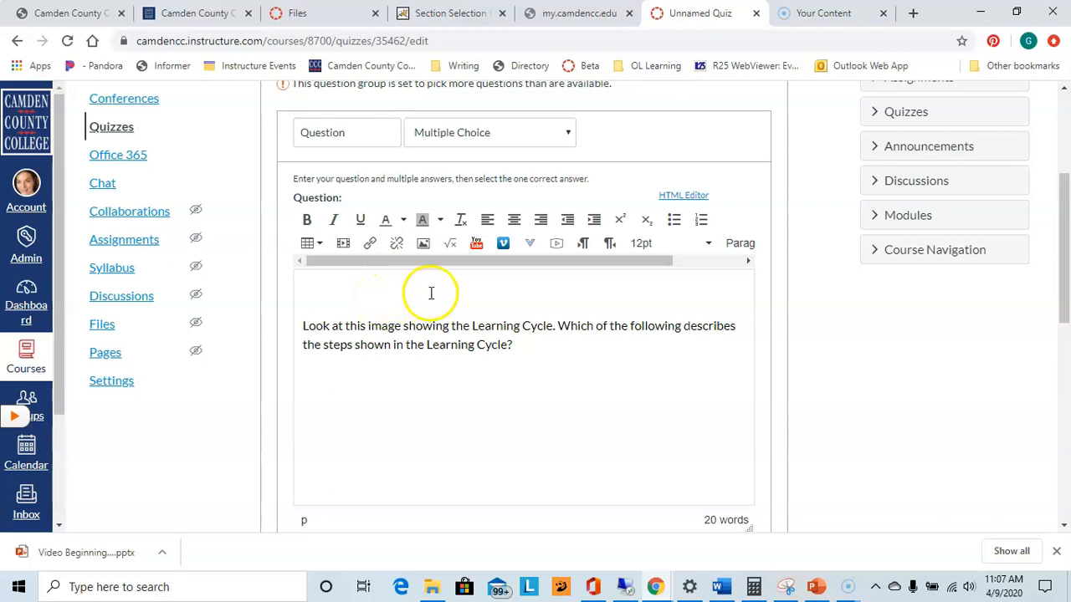
{"action": "left_click", "coordinate": [423, 244]}
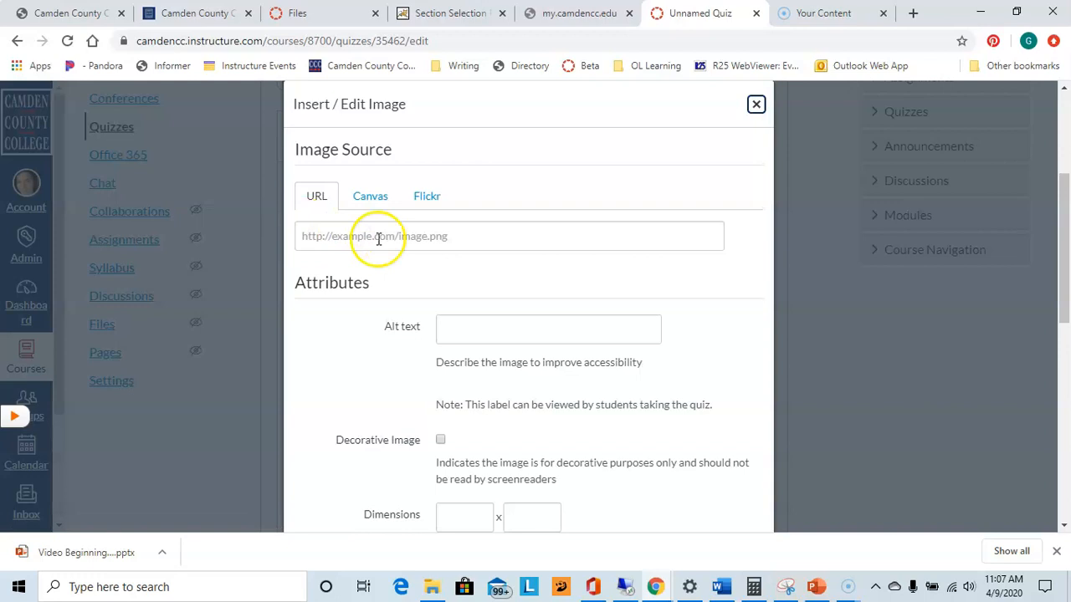
{"action": "left_click", "coordinate": [362, 198]}
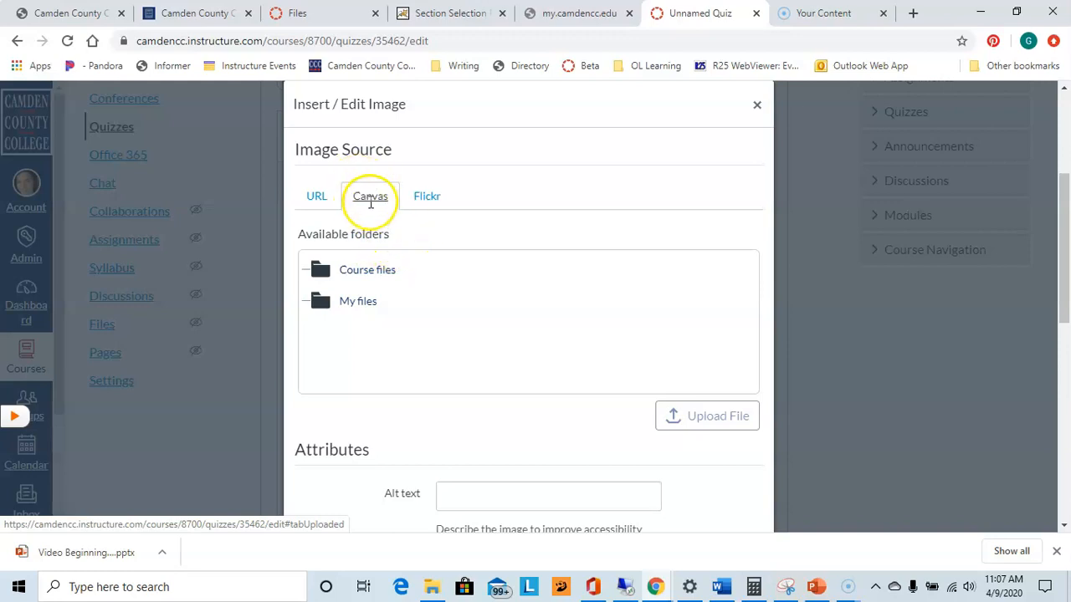
{"action": "left_click", "coordinate": [370, 271]}
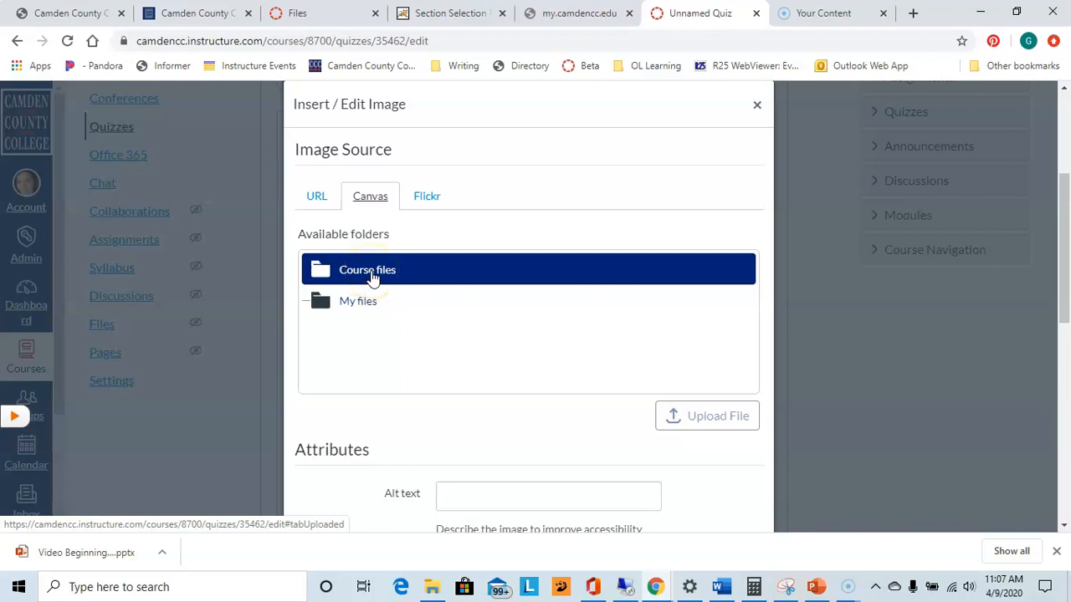
{"action": "left_click", "coordinate": [373, 277]}
Upload Learning Cycle.PNG from the Saved Pictures folder into Course files as the question's image.
{"action": "left_click", "coordinate": [379, 305]}
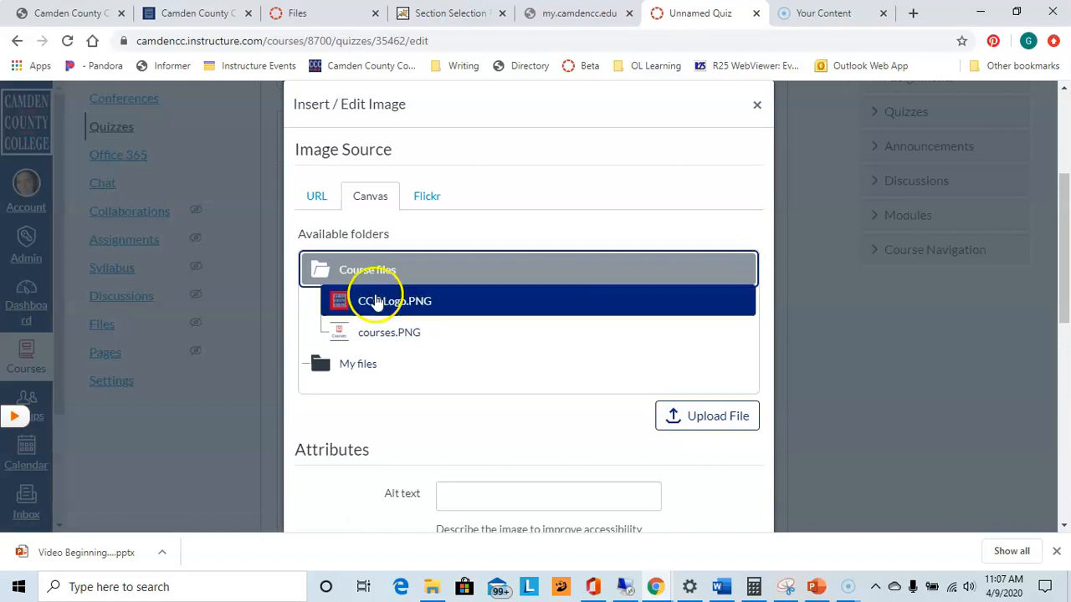
{"action": "left_click", "coordinate": [377, 333]}
{"action": "left_click", "coordinate": [377, 305]}
{"action": "left_click", "coordinate": [381, 333]}
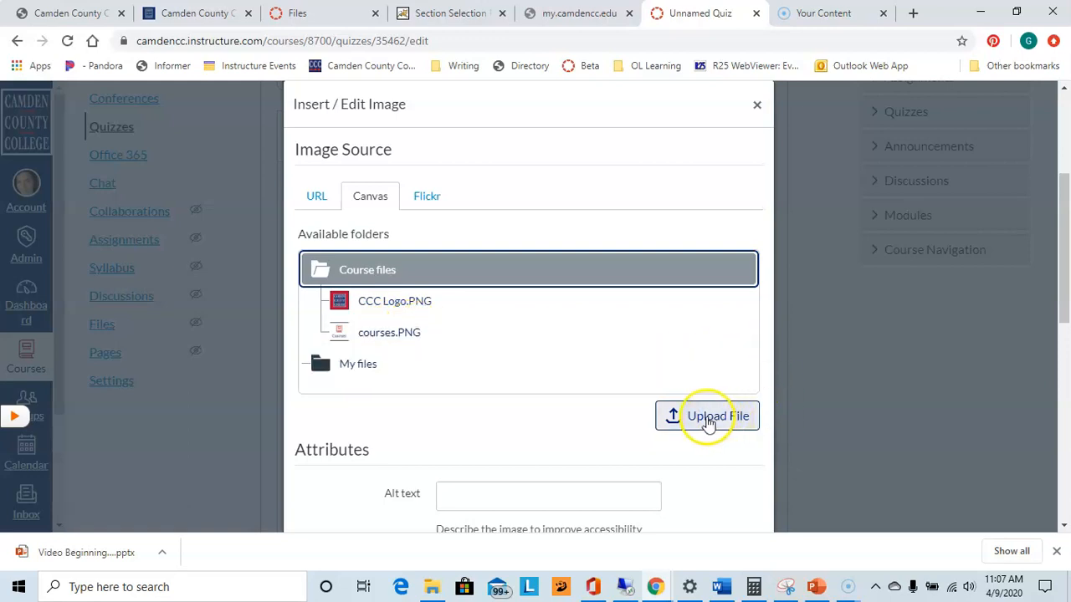
{"action": "left_click", "coordinate": [707, 424]}
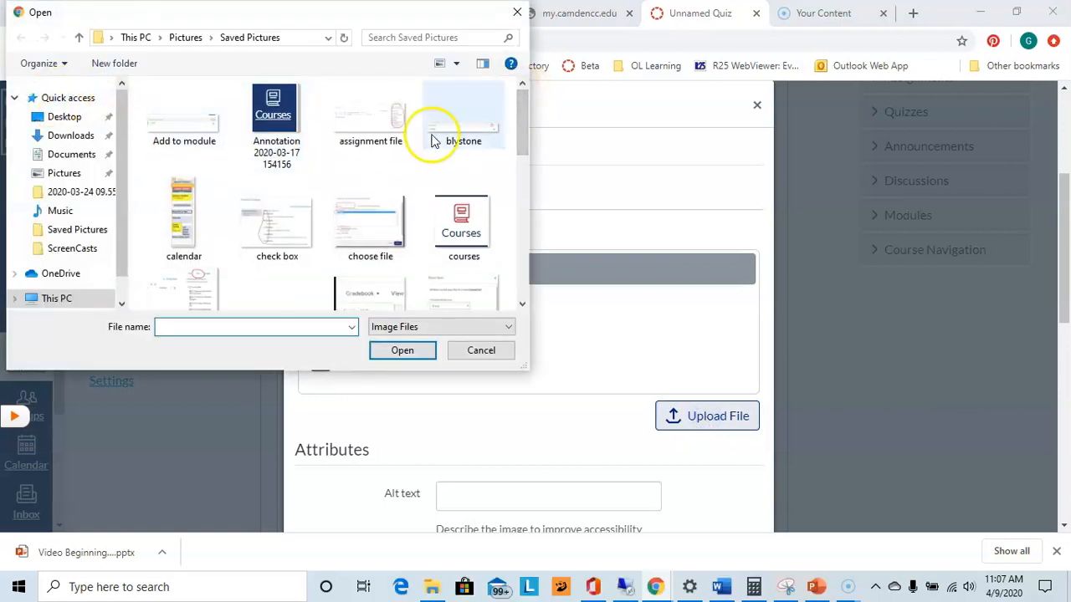
{"action": "left_click_drag", "start_coordinate": [519, 103], "coordinate": [517, 174]}
{"action": "double_click", "coordinate": [285, 178]}
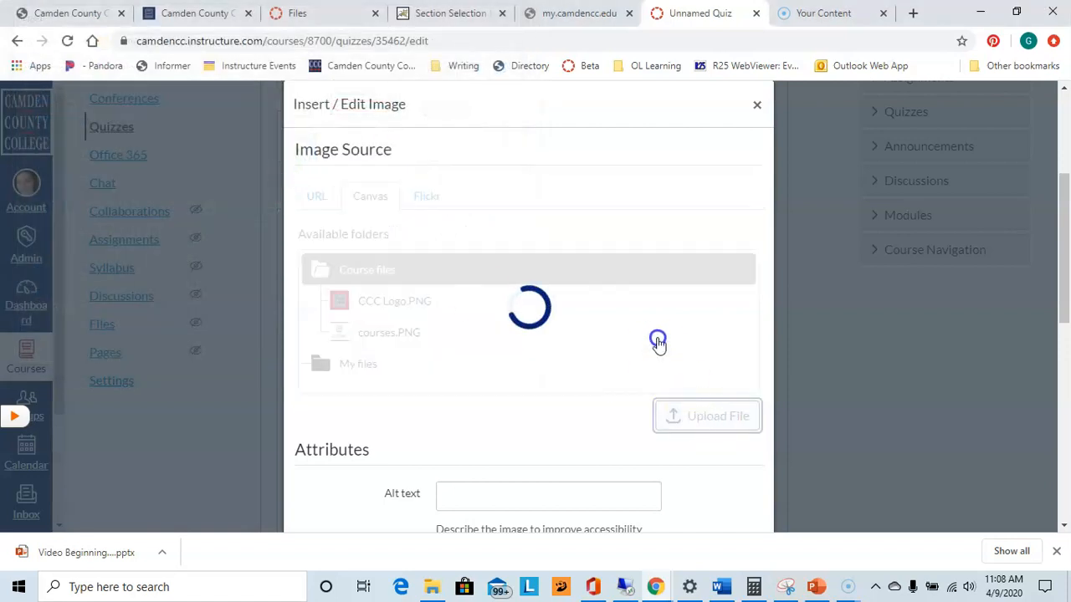
Set the image's alt text to "Learning cycle wheel, shows process of learning, application, adaptation, and review" and insert the image.
{"action": "scroll", "coordinate": [549, 294], "scroll_direction": "down", "scroll_amount": 2}
{"action": "scroll", "coordinate": [550, 294], "scroll_direction": "down", "scroll_amount": 2}
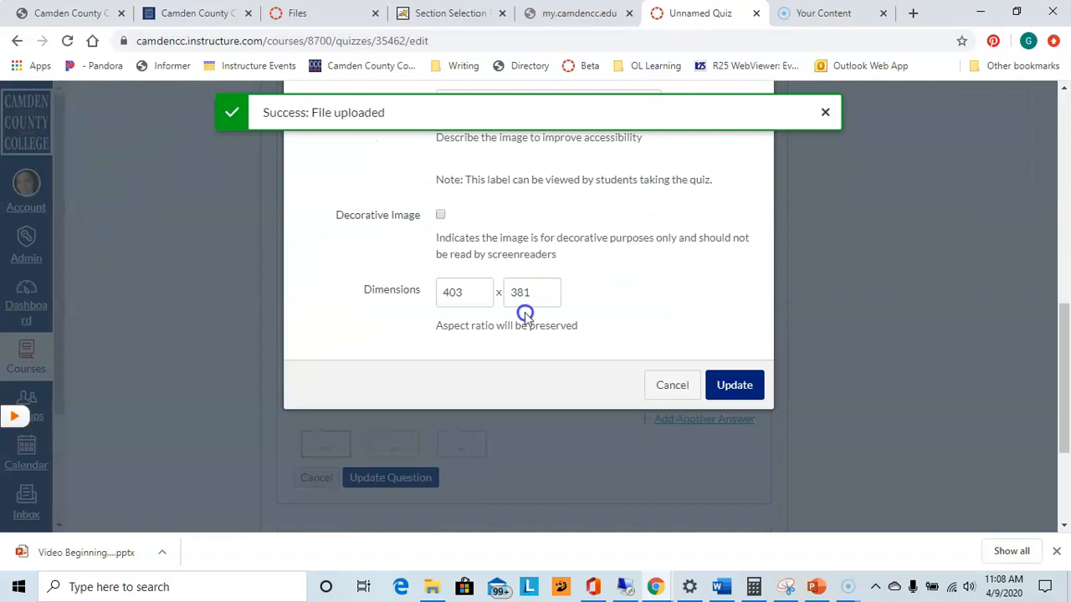
{"action": "scroll", "coordinate": [598, 295], "scroll_direction": "up", "scroll_amount": 2}
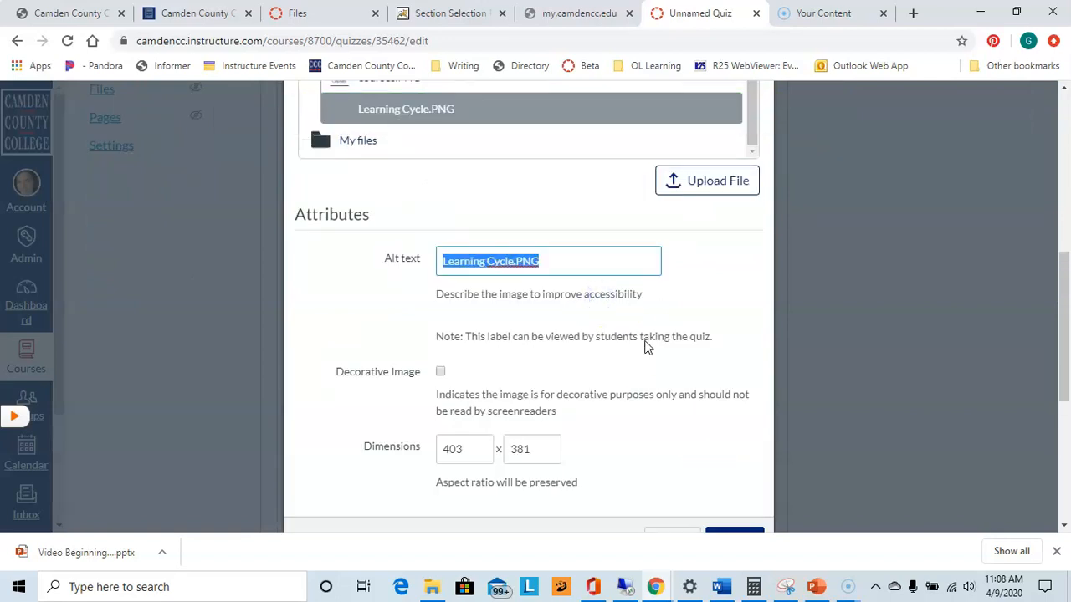
{"action": "type", "text": "Learning cycle wheel, shows "}
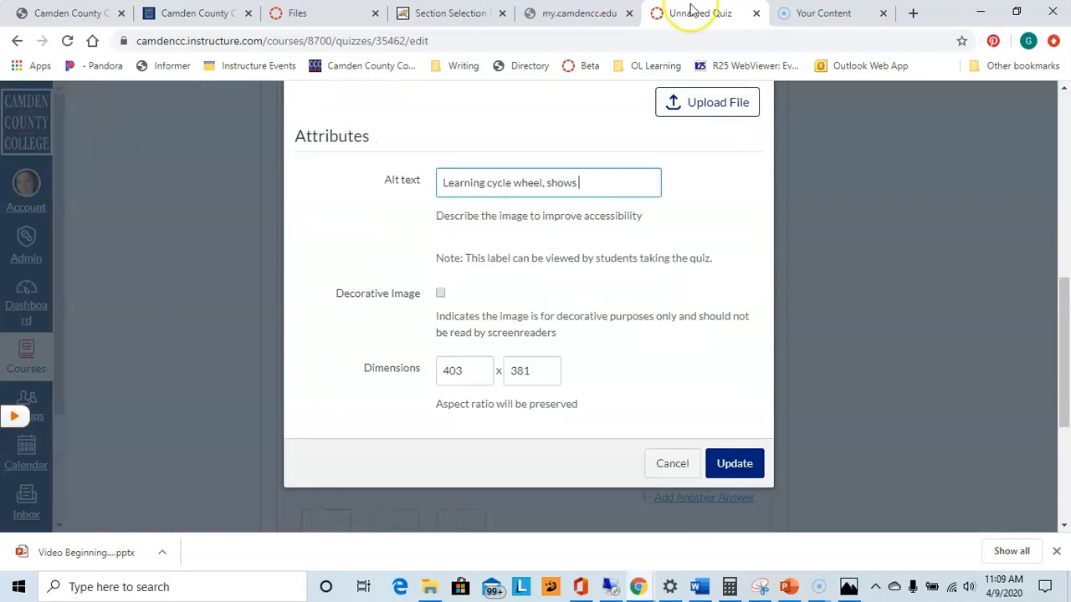
{"action": "type", "text": "process of learning, application, adaptation, and review"}
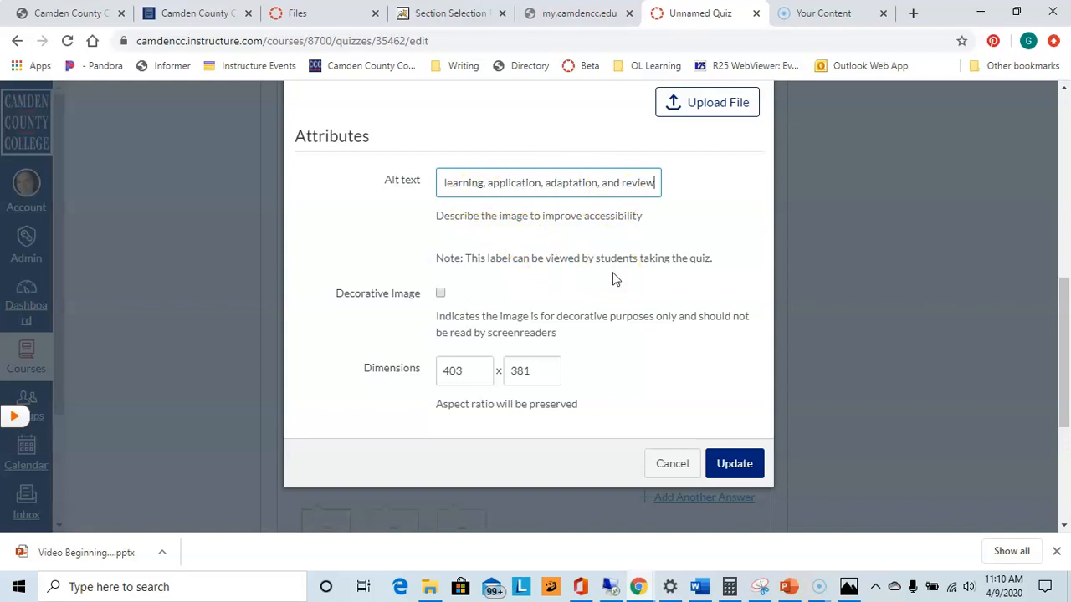
{"action": "left_click", "coordinate": [734, 464]}
Check the inserted image and the answers of the Learning Cycle question, and save the question.
{"action": "scroll", "coordinate": [748, 251], "scroll_direction": "up", "scroll_amount": 5}
{"action": "left_click_drag", "start_coordinate": [748, 227], "coordinate": [737, 302]}
{"action": "scroll", "coordinate": [557, 301], "scroll_direction": "down", "scroll_amount": 2}
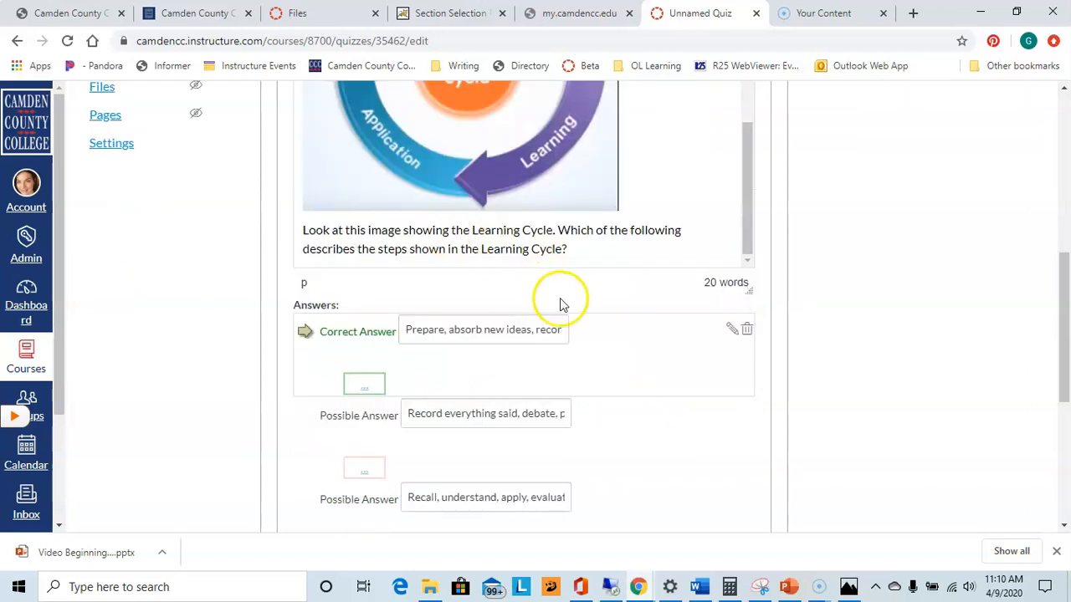
{"action": "scroll", "coordinate": [656, 441], "scroll_direction": "down", "scroll_amount": 3}
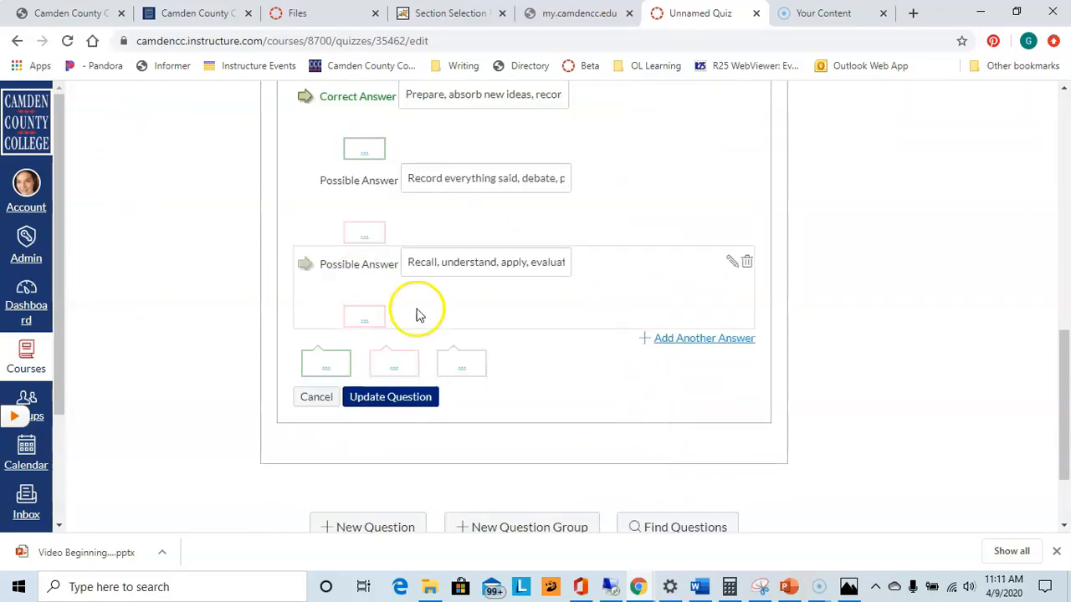
{"action": "left_click", "coordinate": [380, 403]}
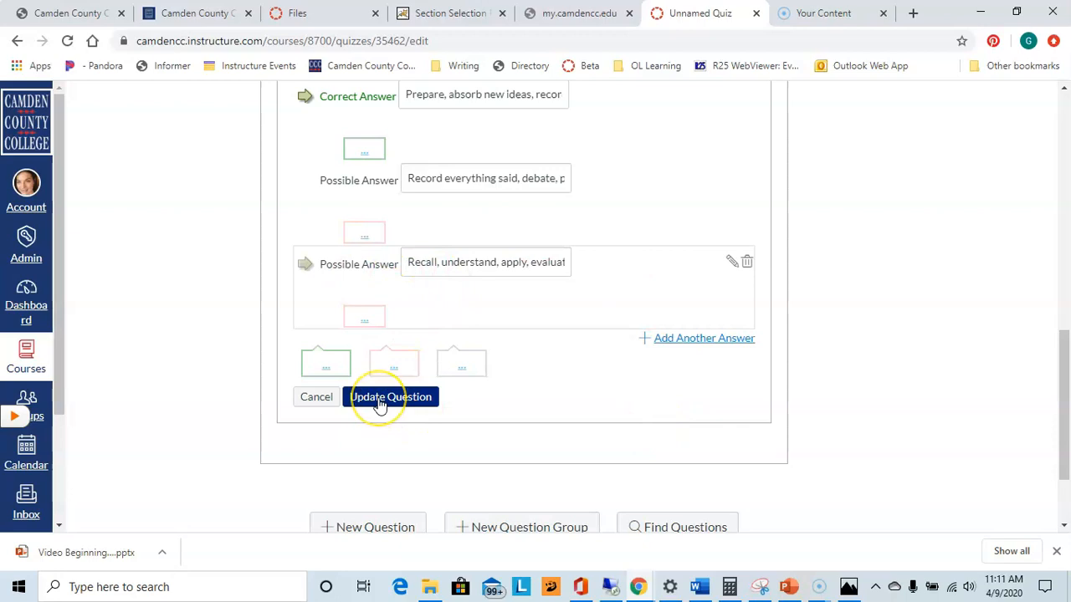
Set the new question's type to True/False and look over its answer options.
{"action": "left_click", "coordinate": [810, 398]}
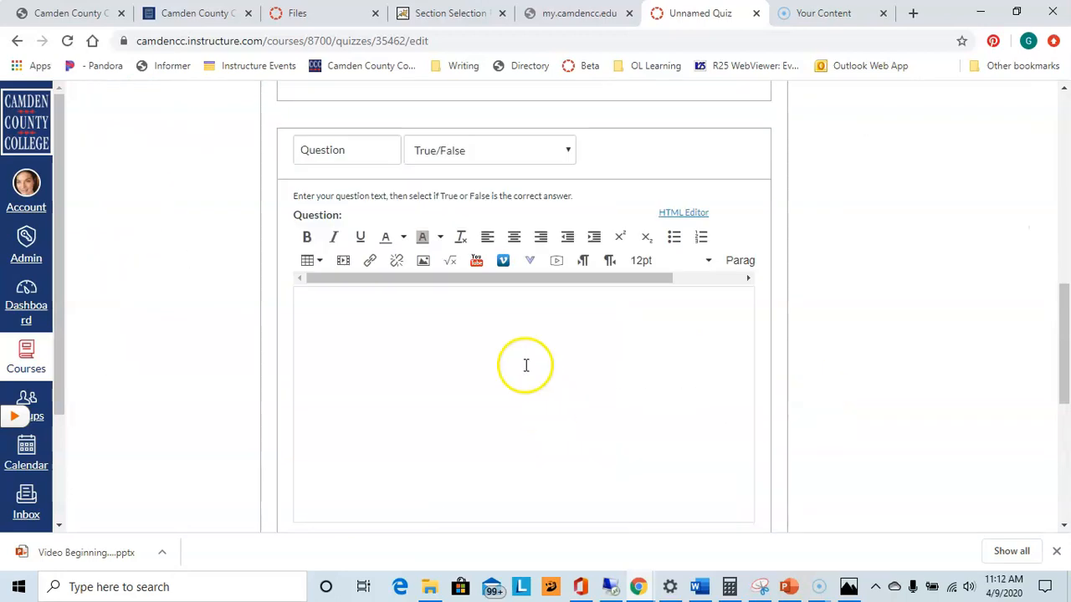
{"action": "left_click", "coordinate": [438, 154]}
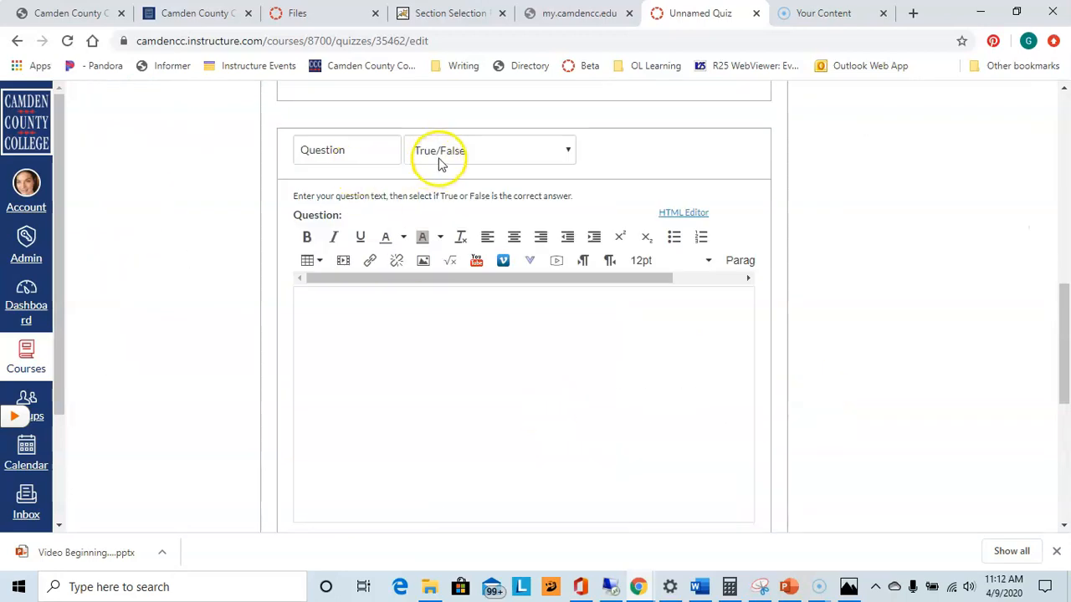
{"action": "left_click", "coordinate": [441, 188]}
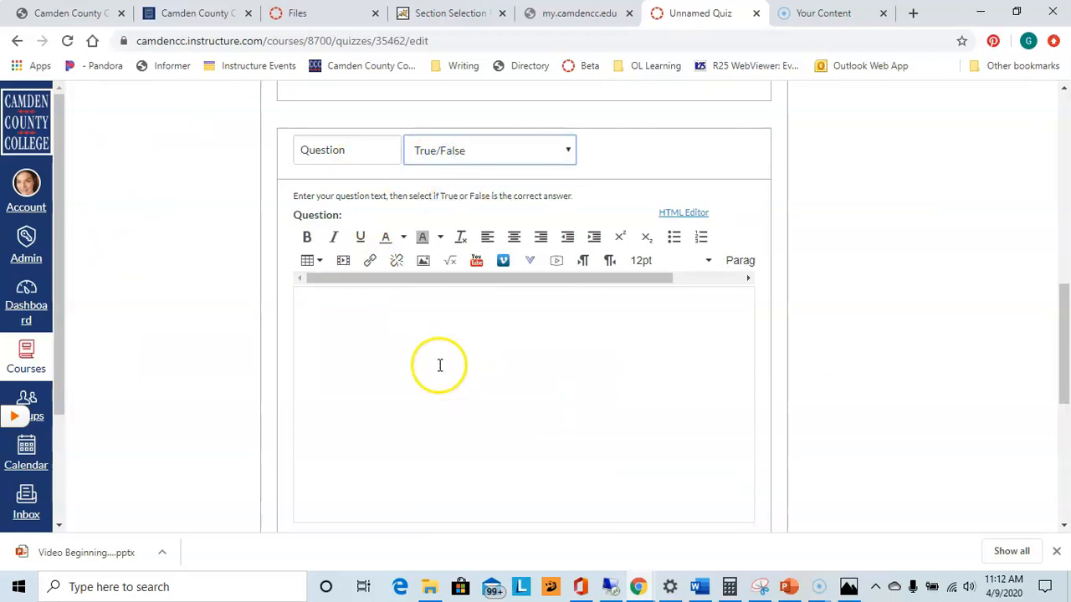
{"action": "scroll", "coordinate": [433, 360], "scroll_direction": "down", "scroll_amount": 3}
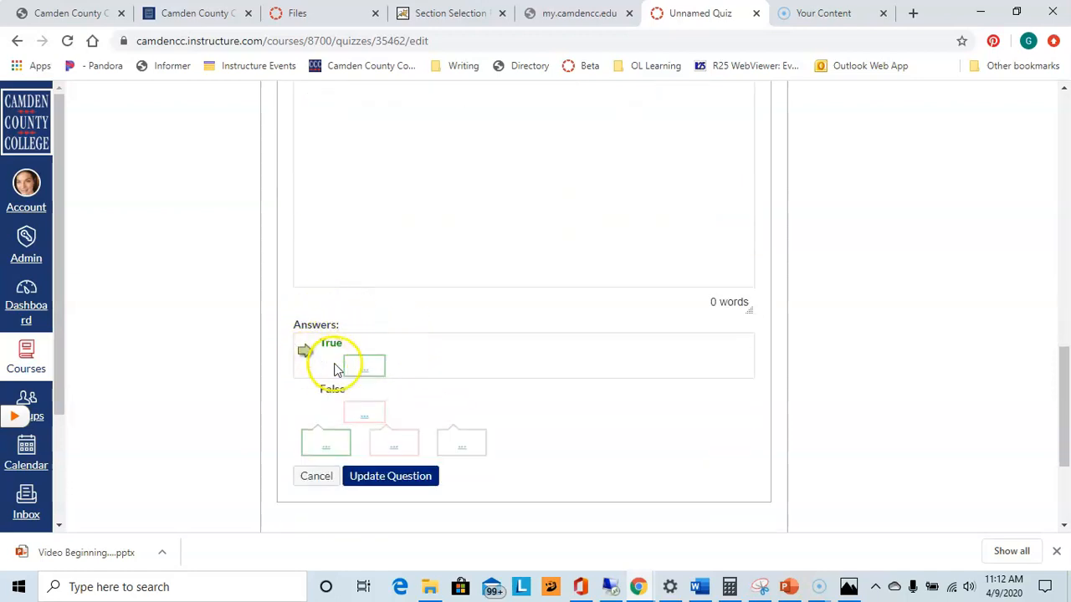
{"action": "scroll", "coordinate": [454, 378], "scroll_direction": "up", "scroll_amount": 3}
Copy "Asking a speaker to go into more detail or clarify a point shows you weren't paying attention." from the Word document into the question text.
{"action": "left_click", "coordinate": [413, 359]}
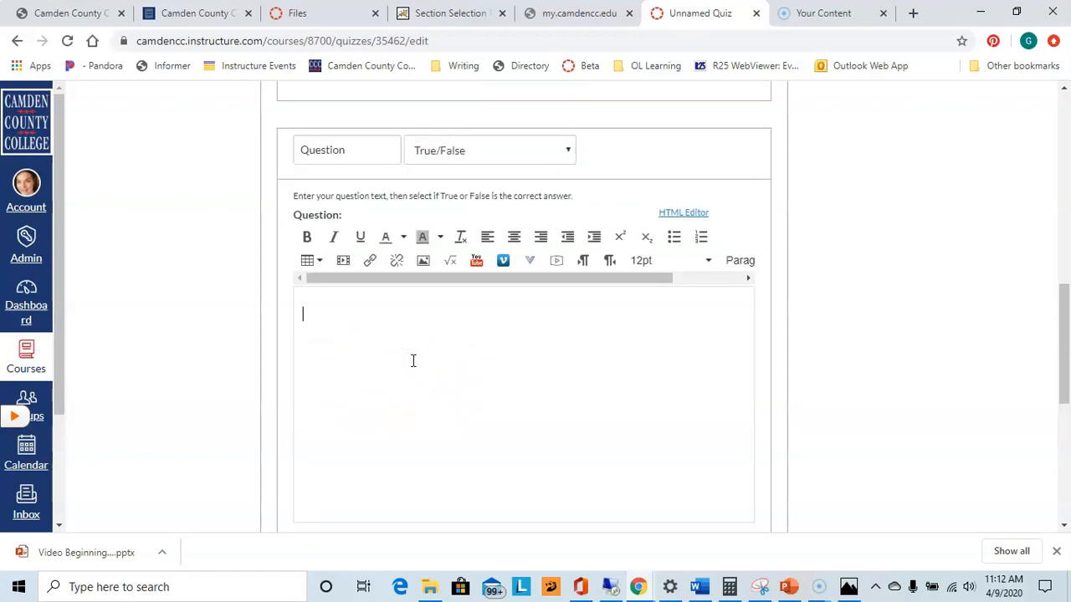
{"action": "key", "text": "alt+Tab"}
{"action": "left_click_drag", "start_coordinate": [6, 350], "coordinate": [397, 345]}
{"action": "key", "text": "ctrl+c"}
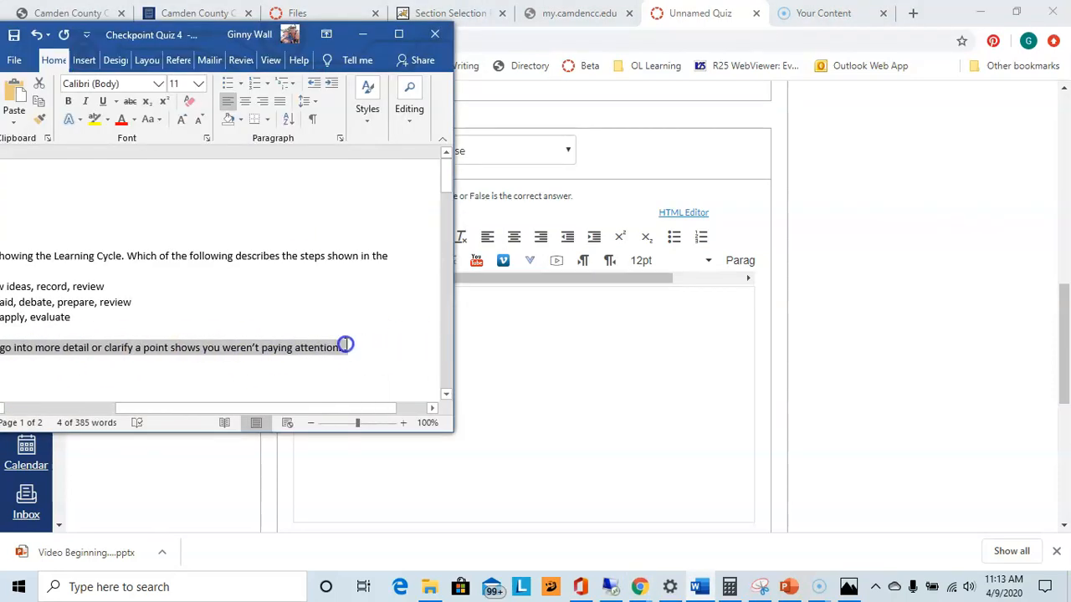
{"action": "left_click", "coordinate": [361, 37]}
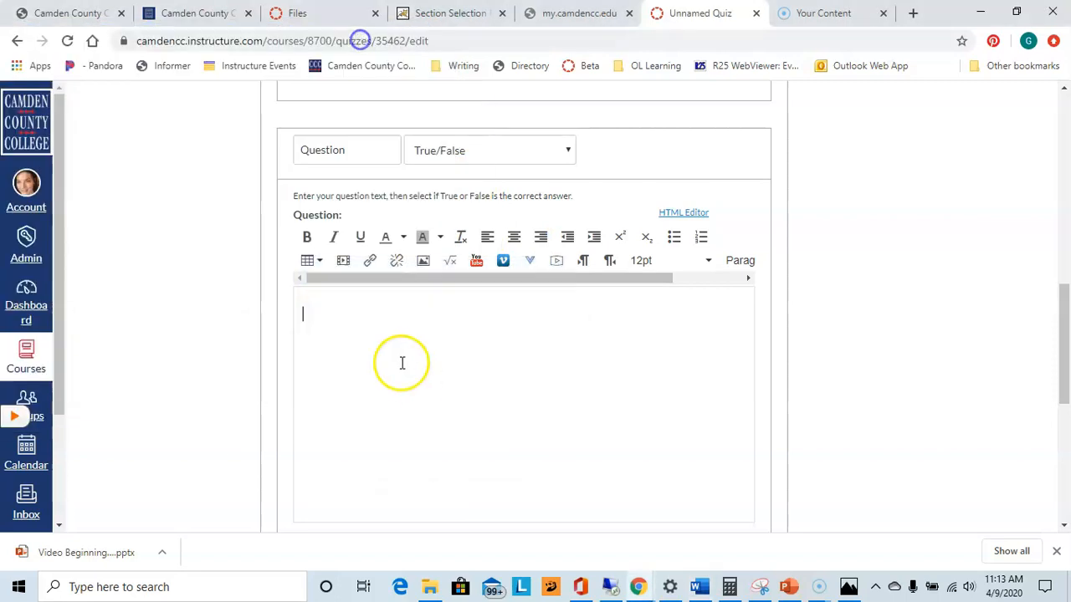
{"action": "key", "text": "ctrl+v"}
Mark False as the correct answer and save the True/False question.
{"action": "scroll", "coordinate": [385, 456], "scroll_direction": "down", "scroll_amount": 2}
{"action": "left_click", "coordinate": [306, 477]}
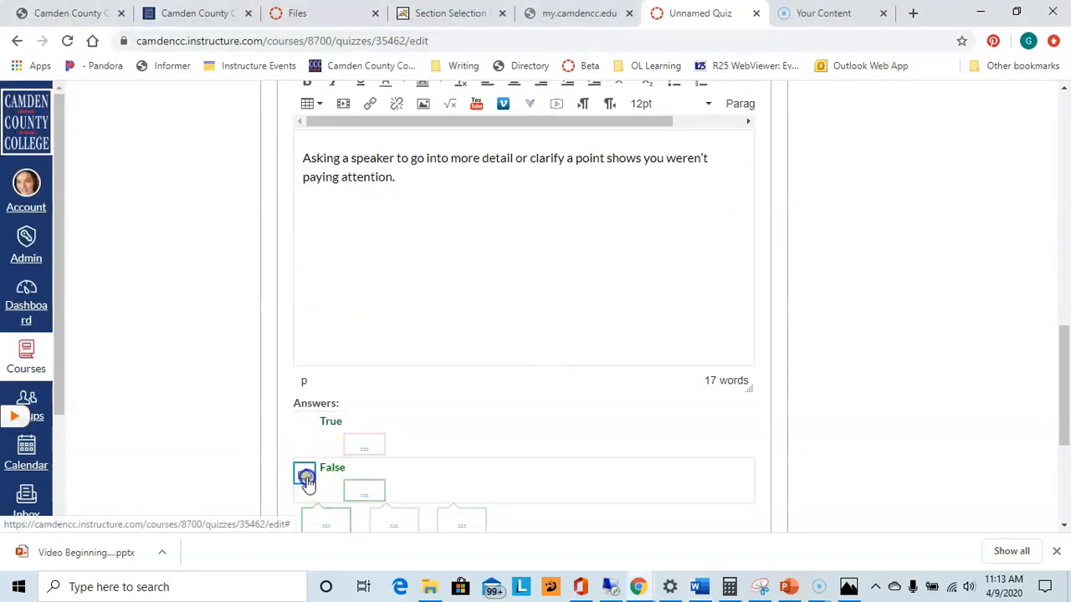
{"action": "scroll", "coordinate": [691, 435], "scroll_direction": "down", "scroll_amount": 2}
{"action": "left_click", "coordinate": [392, 397]}
Create a Fill In the Blank question reading "Sitting near the front, taking notes, and asking __________are all signs that tell the instructor you are paying attention.".
{"action": "left_click", "coordinate": [447, 149]}
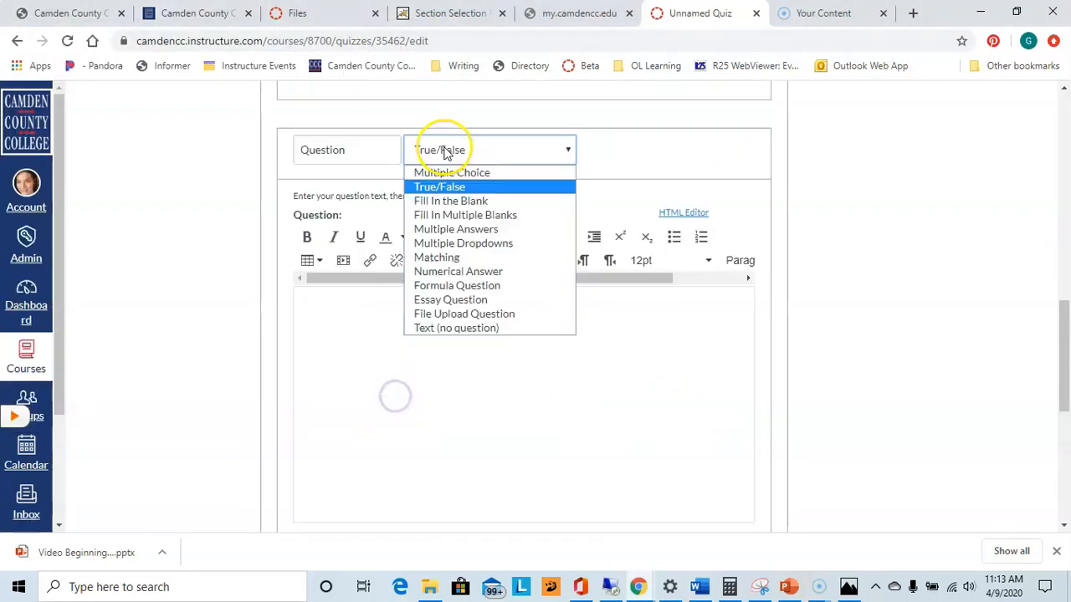
{"action": "left_click", "coordinate": [441, 209]}
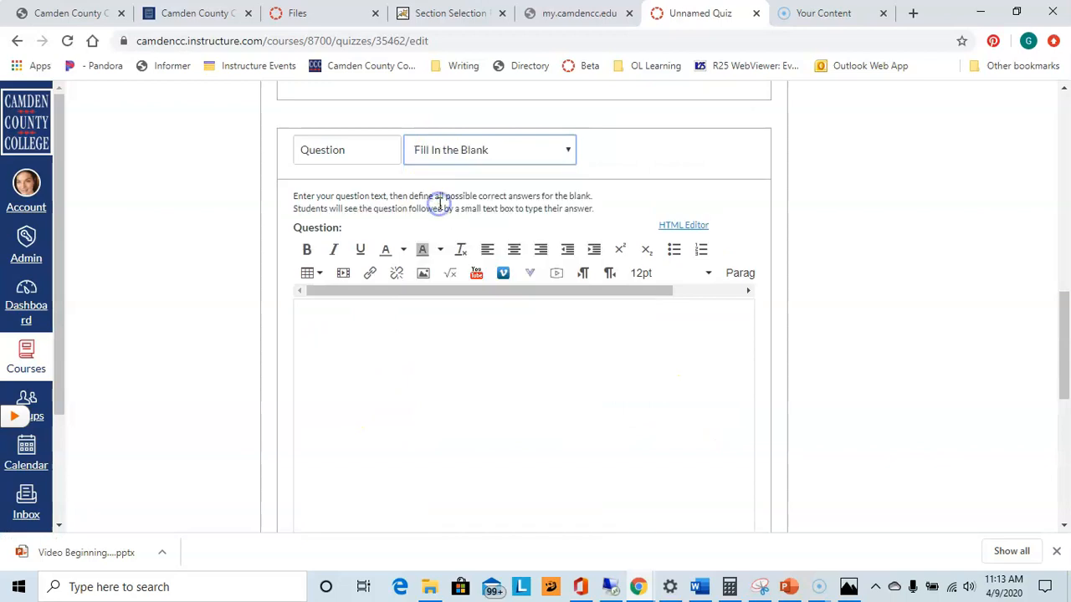
{"action": "left_click", "coordinate": [393, 371]}
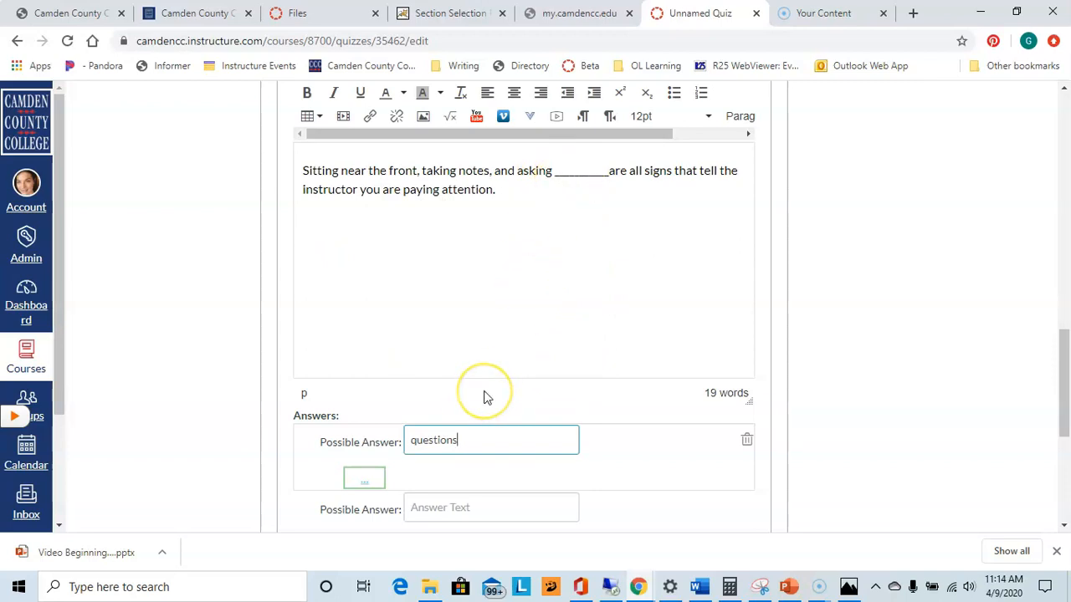
Enter "questions", "question" and a third variant starting with the article "a" as possible answers for the blank.
{"action": "scroll", "coordinate": [483, 397], "scroll_direction": "down", "scroll_amount": 1}
{"action": "left_click", "coordinate": [436, 433]}
{"action": "left_click", "coordinate": [438, 435]}
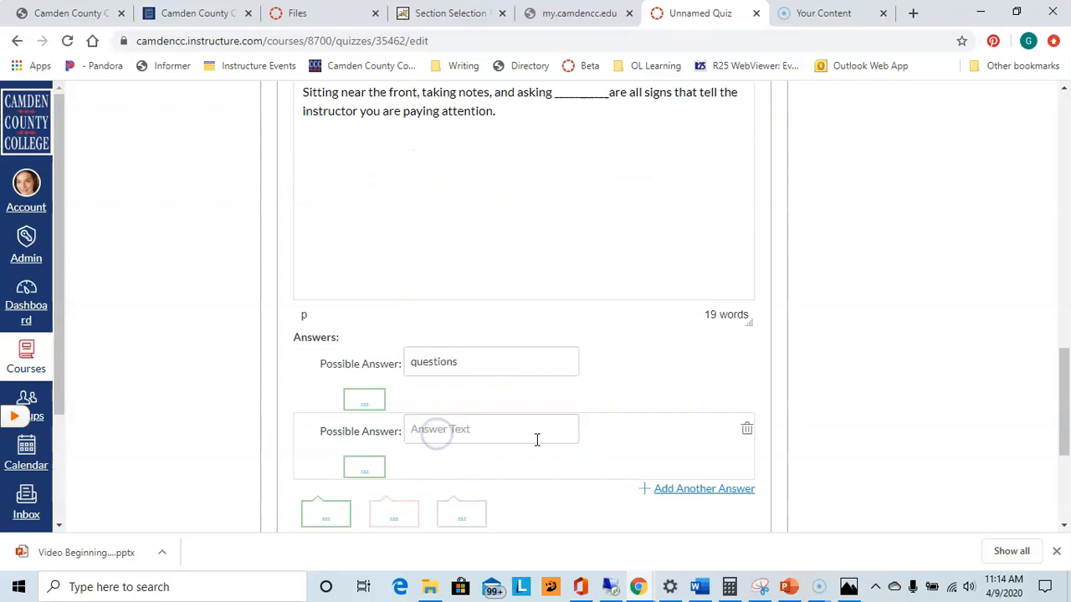
{"action": "left_click", "coordinate": [484, 430]}
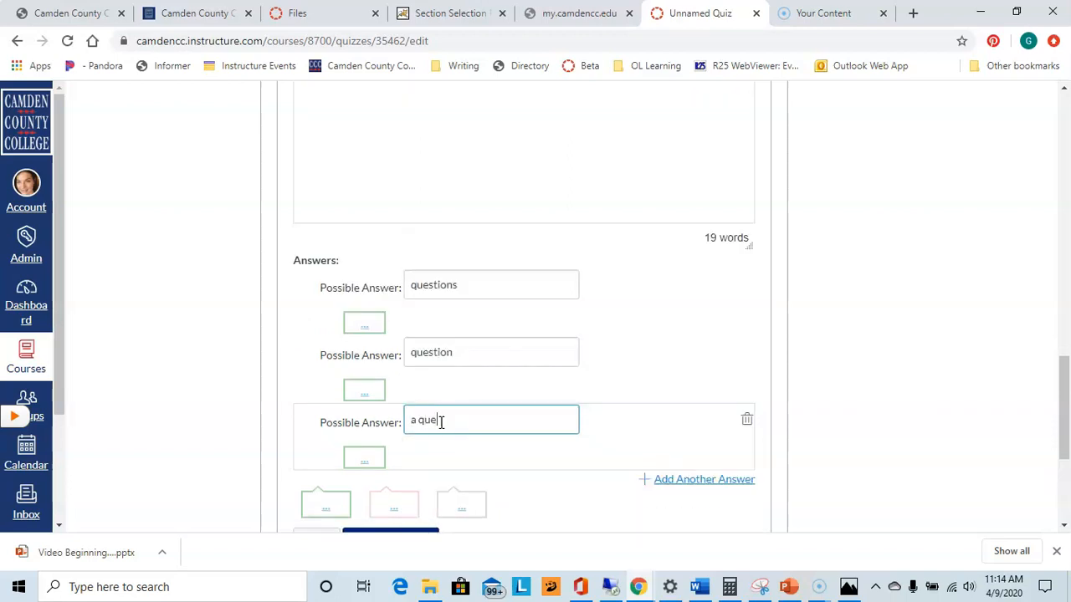
{"action": "left_click", "coordinate": [611, 418]}
{"action": "scroll", "coordinate": [515, 473], "scroll_direction": "down", "scroll_amount": 1}
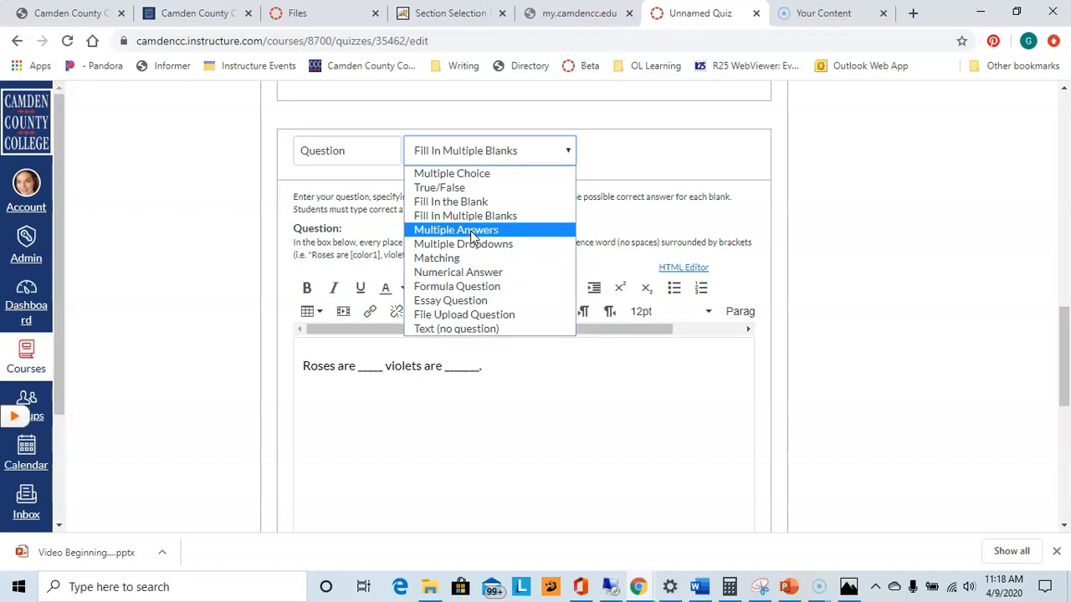
Set the "Roses are ____ violets are ____" question's type to Multiple Answers, add two answer fields and mark both as correct.
{"action": "left_click", "coordinate": [473, 233]}
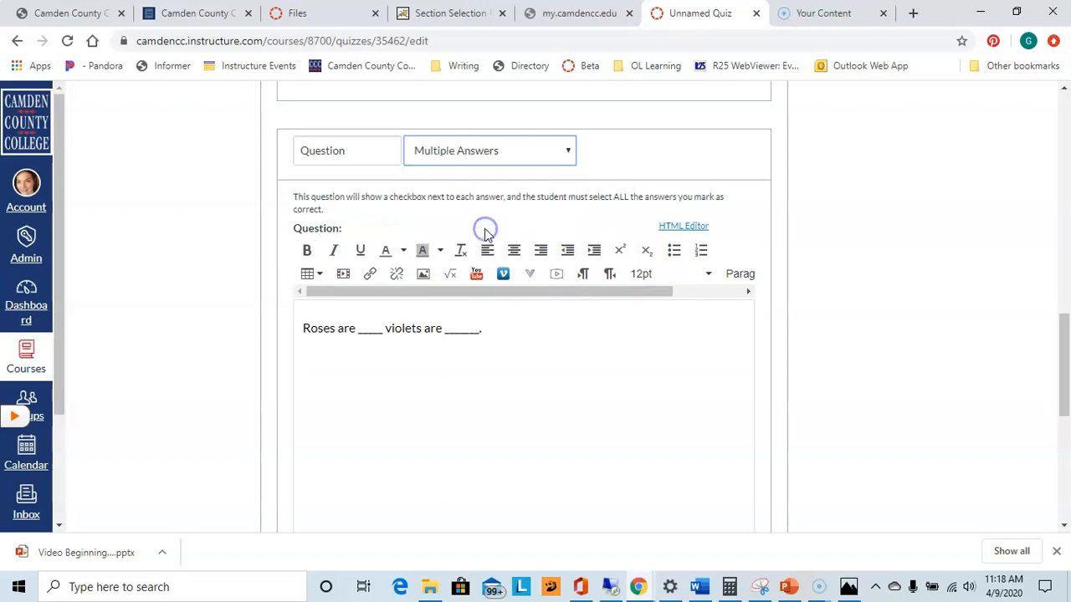
{"action": "scroll", "coordinate": [492, 239], "scroll_direction": "down", "scroll_amount": 10}
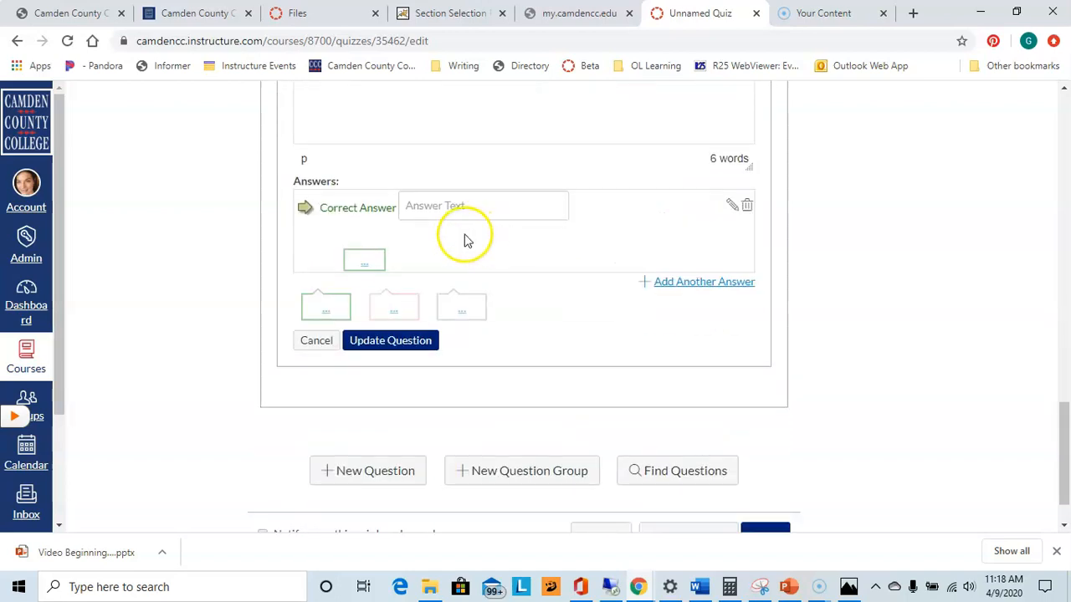
{"action": "left_click", "coordinate": [690, 284]}
{"action": "left_click", "coordinate": [699, 367]}
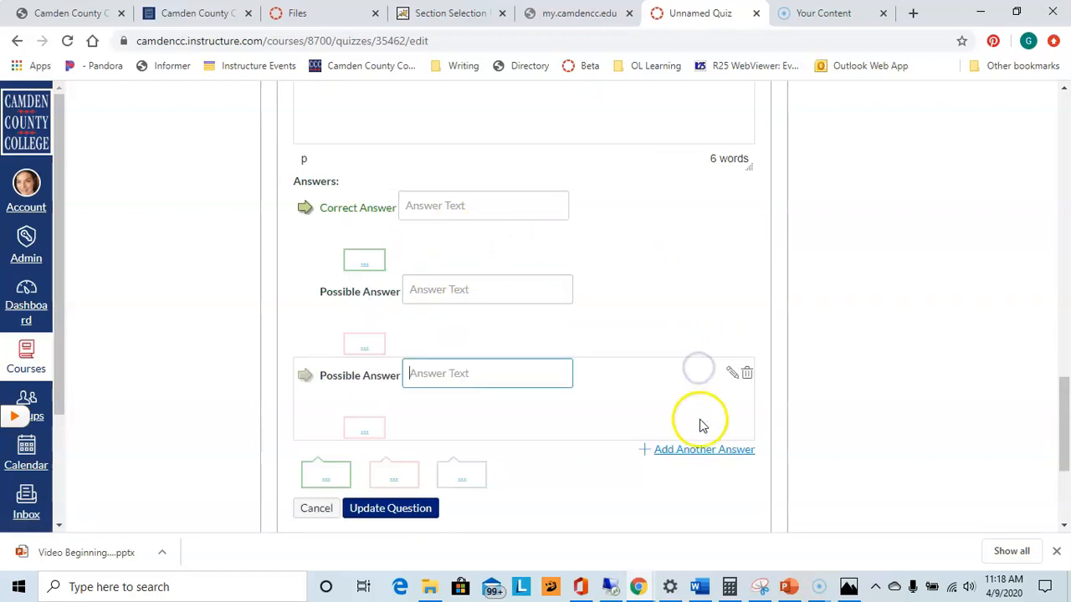
{"action": "left_click", "coordinate": [306, 294]}
{"action": "left_click", "coordinate": [303, 376]}
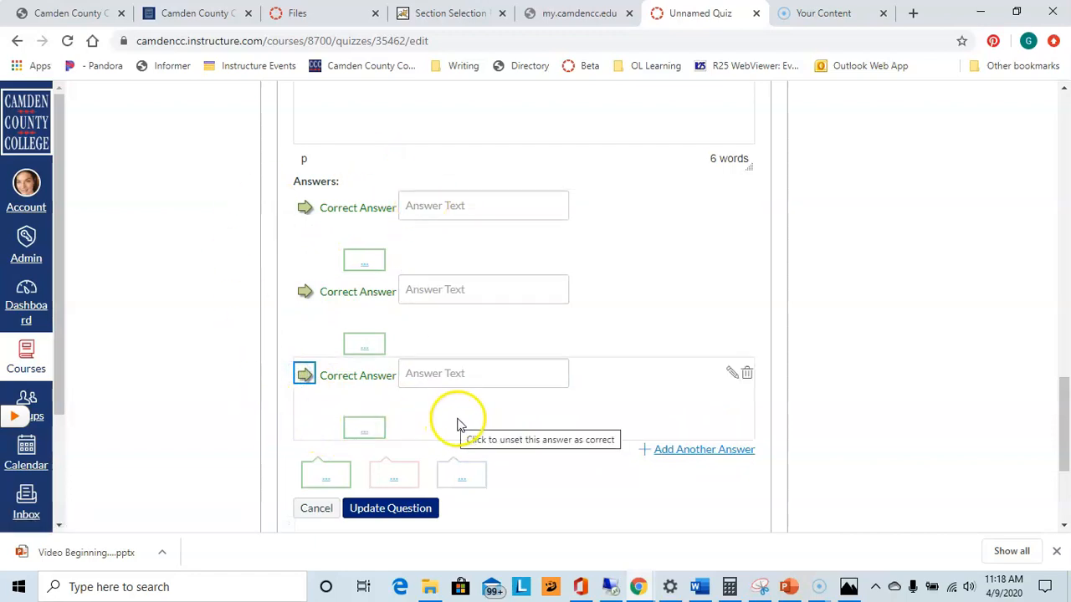
Enter "red, blue" and "yellow, violet" as correct answers, "orange, black" and "stupid, dumb" as incorrect ones, and save the question.
{"action": "scroll", "coordinate": [518, 368], "scroll_direction": "up", "scroll_amount": 5}
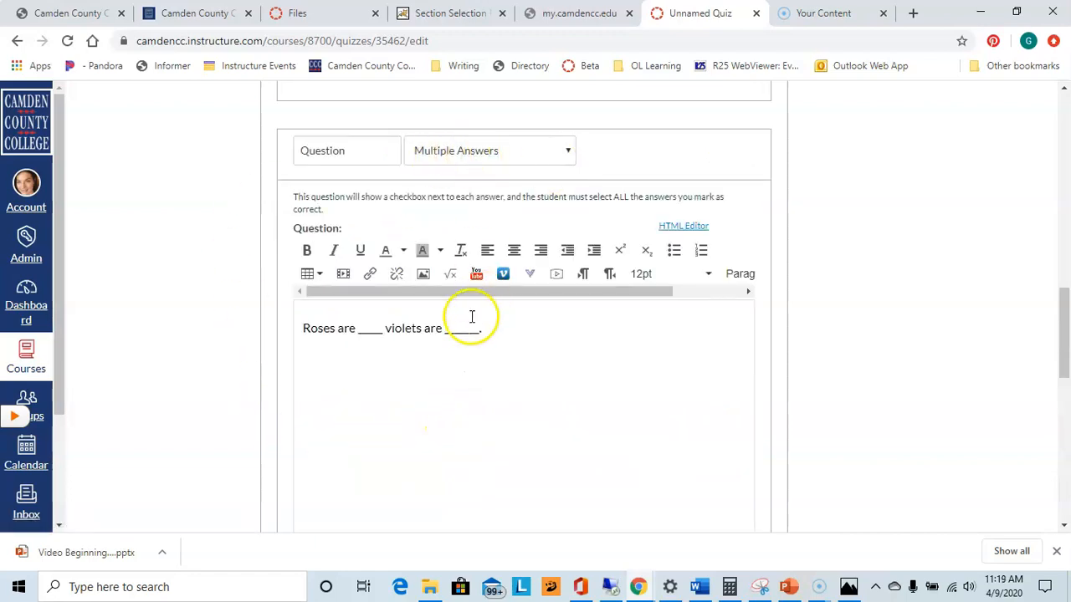
{"action": "scroll", "coordinate": [580, 355], "scroll_direction": "down", "scroll_amount": 5}
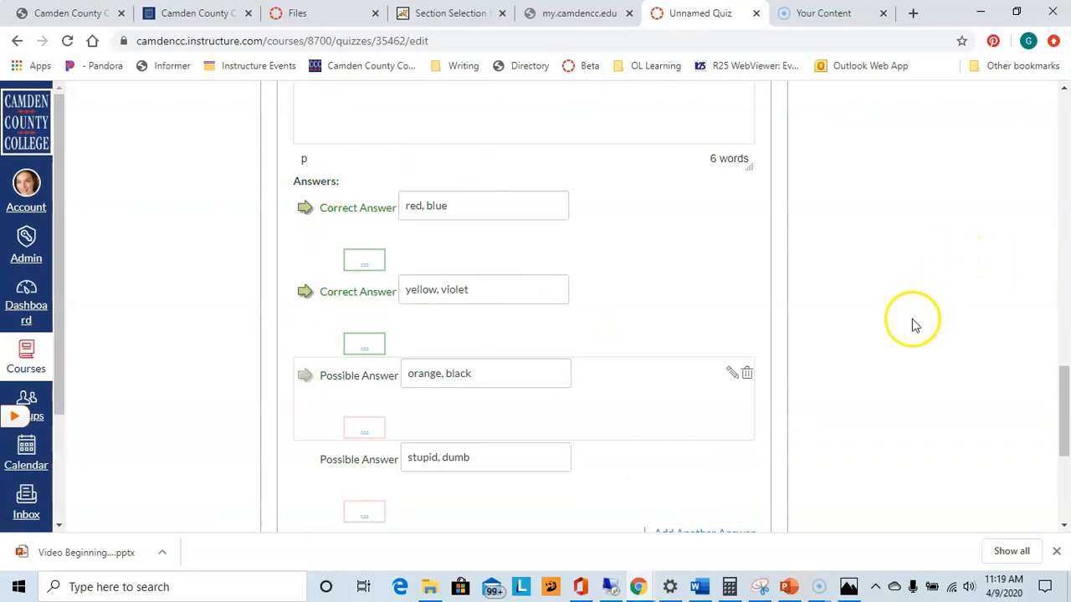
{"action": "scroll", "coordinate": [901, 306], "scroll_direction": "down", "scroll_amount": 3}
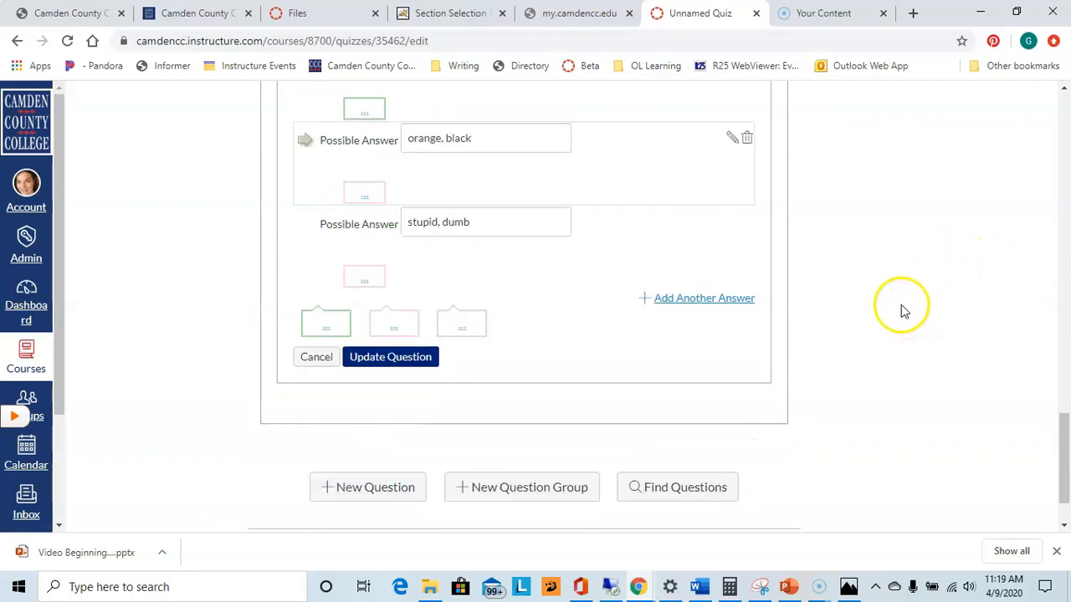
{"action": "left_click", "coordinate": [393, 366]}
Add a Matching question to the Chapter 3 group reading "Match the item on the left with its correct color on the right.".
{"action": "scroll", "coordinate": [685, 352], "scroll_direction": "up", "scroll_amount": 10}
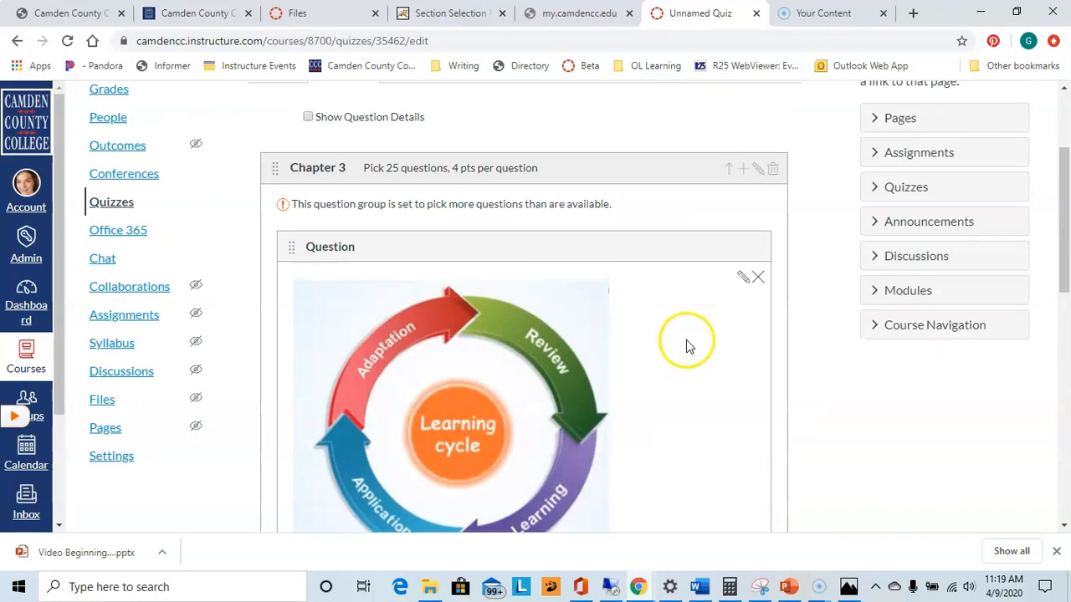
{"action": "left_click", "coordinate": [744, 173]}
{"action": "left_click", "coordinate": [502, 308]}
{"action": "left_click", "coordinate": [439, 416]}
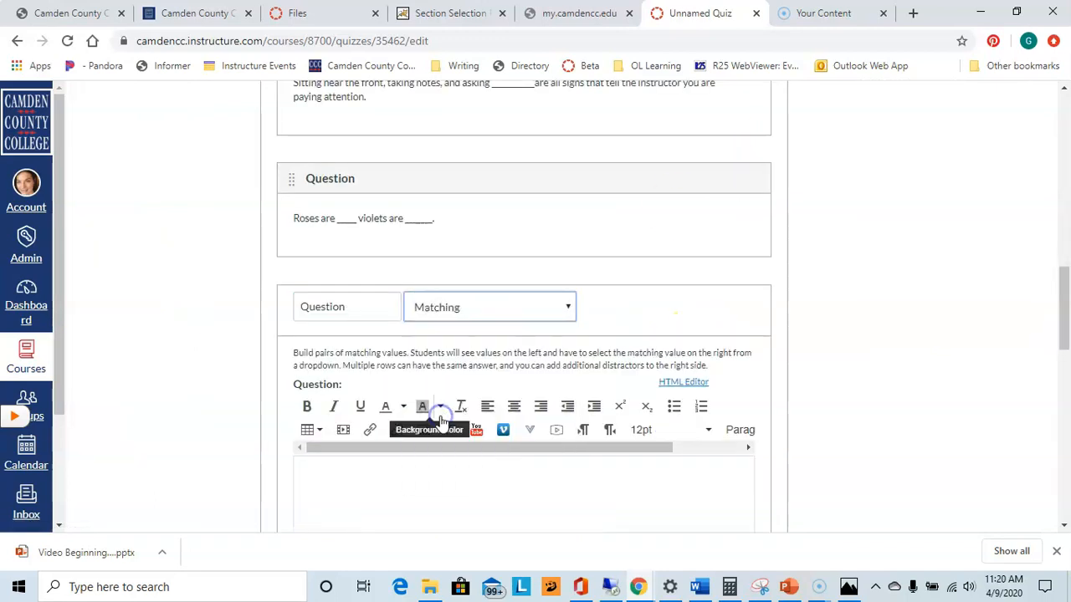
{"action": "scroll", "coordinate": [397, 363], "scroll_direction": "down", "scroll_amount": 2}
{"action": "left_click", "coordinate": [398, 364]}
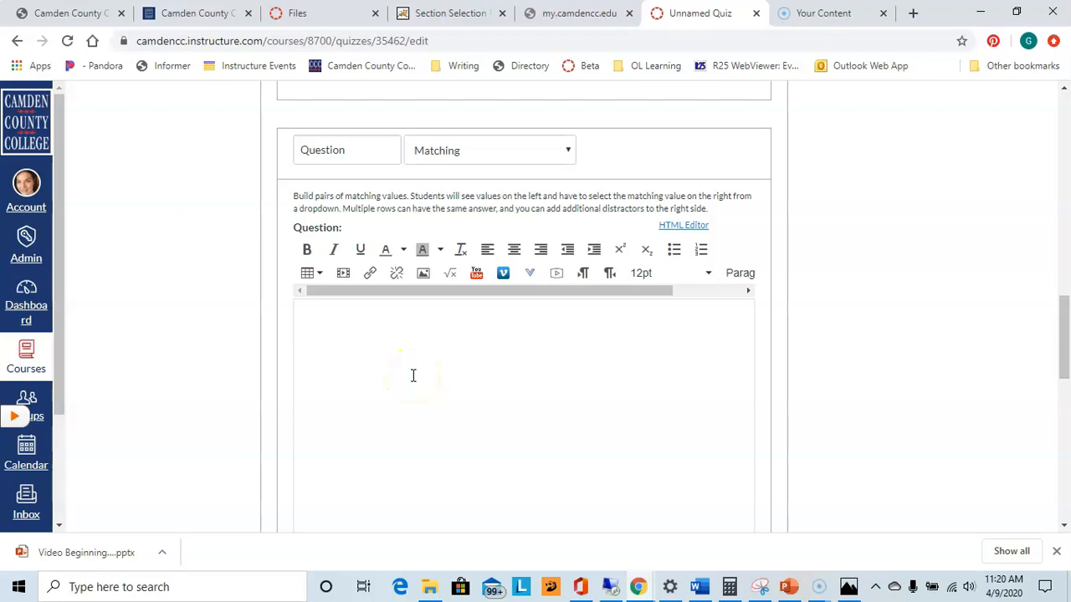
{"action": "type", "text": "Match the item on the left with the"}
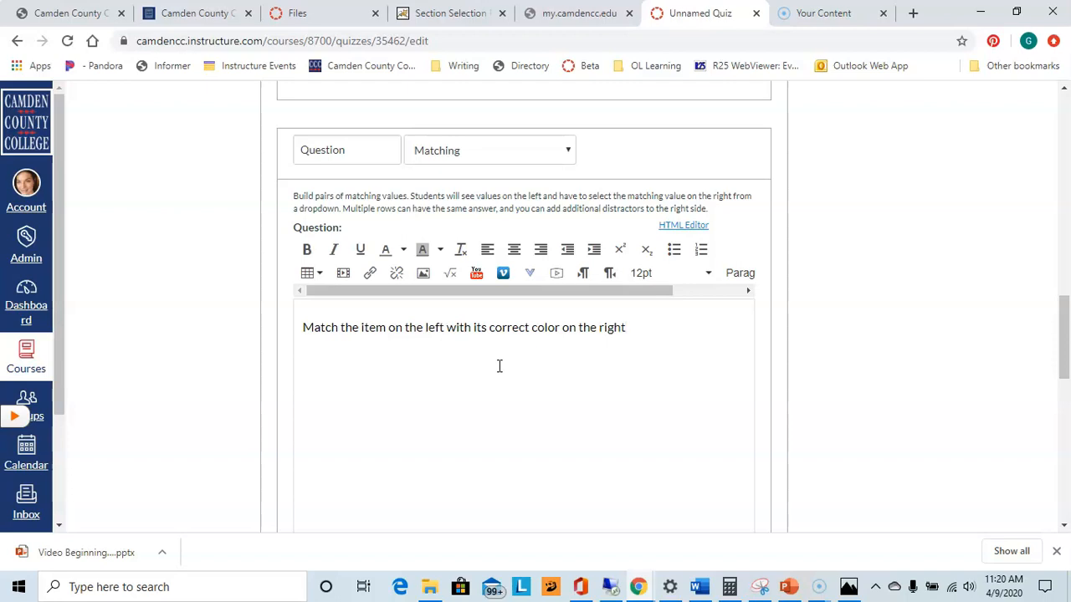
Enter the matching pairs sky and blue, grass and green, dandelion and yellow, and dirt and brown.
{"action": "scroll", "coordinate": [499, 365], "scroll_direction": "down", "scroll_amount": 6}
{"action": "left_click", "coordinate": [389, 134]}
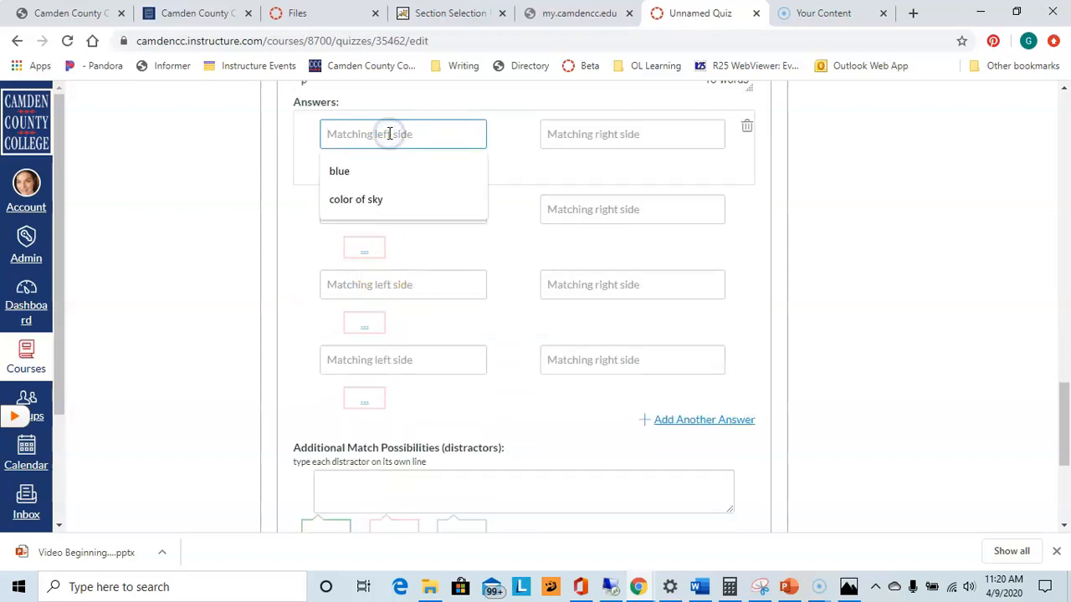
{"action": "type", "text": "sk"}
{"action": "left_click", "coordinate": [585, 136]}
{"action": "type", "text": "blue"}
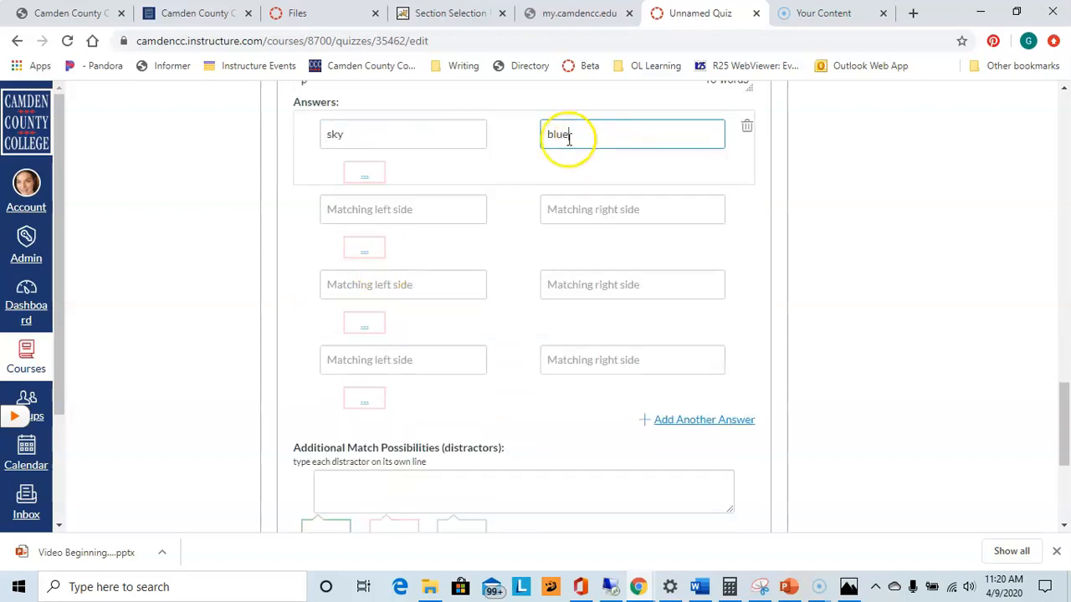
{"action": "left_click", "coordinate": [404, 209]}
{"action": "type", "text": "grass"}
{"action": "left_click", "coordinate": [609, 213]}
{"action": "type", "text": "green"}
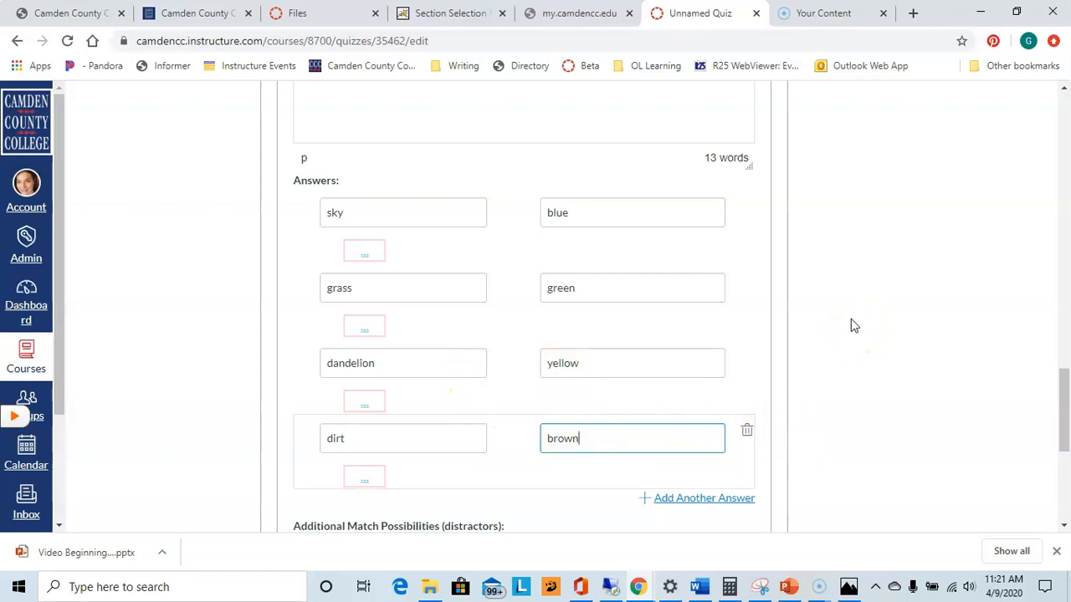
Add orange and purple as distractors and save the matching question.
{"action": "scroll", "coordinate": [847, 316], "scroll_direction": "down", "scroll_amount": 2}
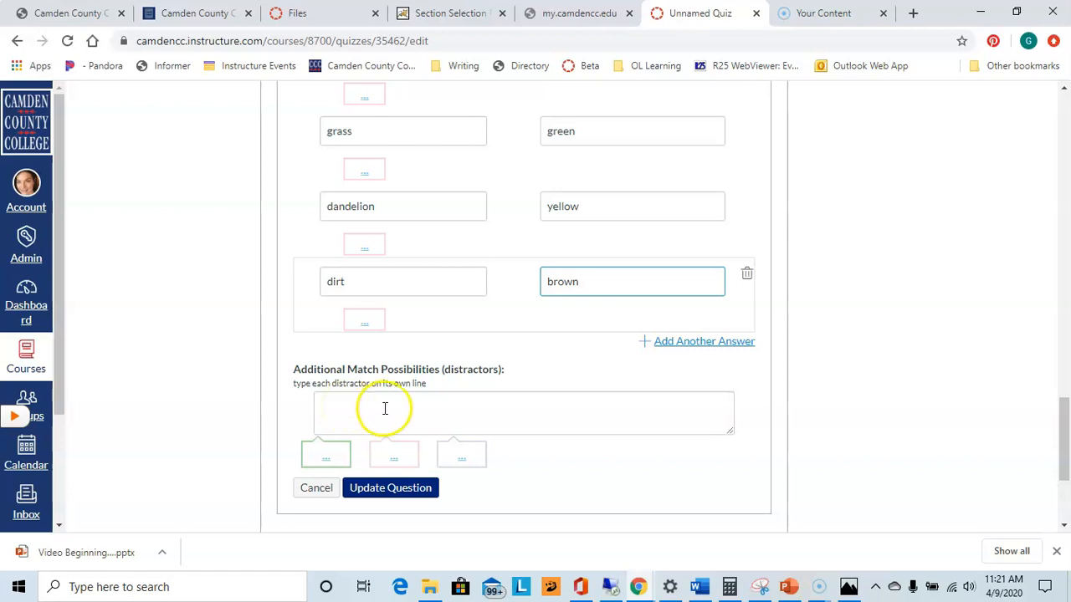
{"action": "scroll", "coordinate": [385, 410], "scroll_direction": "up", "scroll_amount": 2}
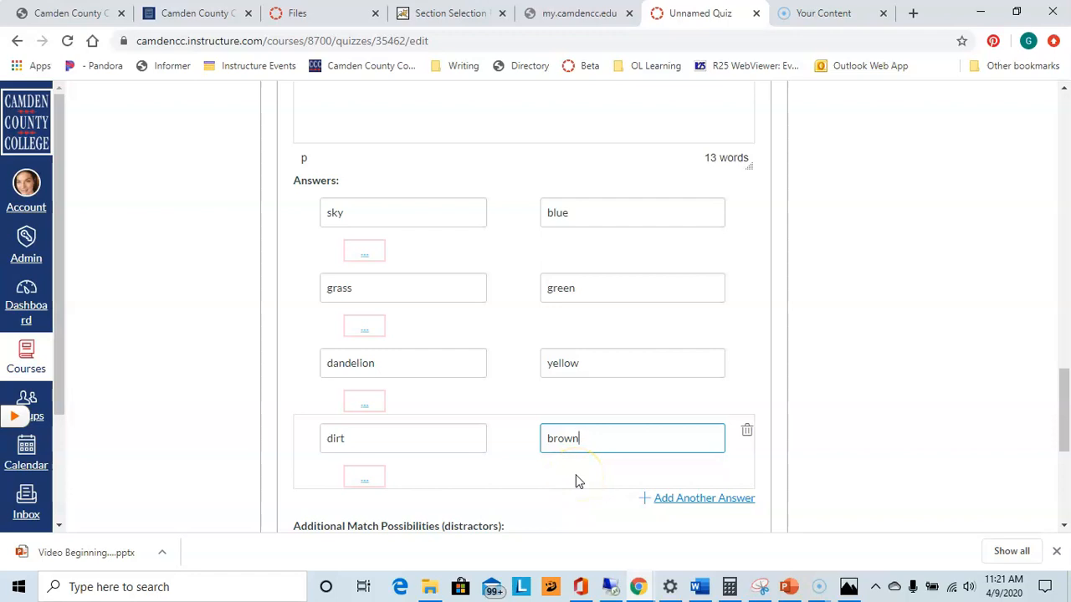
{"action": "scroll", "coordinate": [580, 477], "scroll_direction": "down", "scroll_amount": 2}
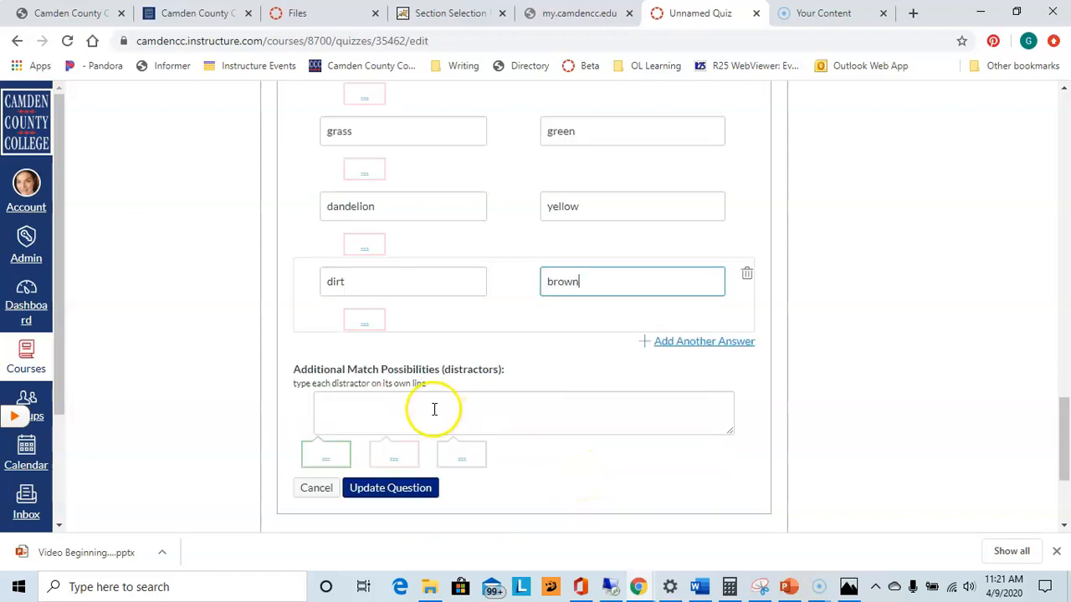
{"action": "left_click", "coordinate": [432, 406]}
{"action": "type", "text": "orange, purple"}
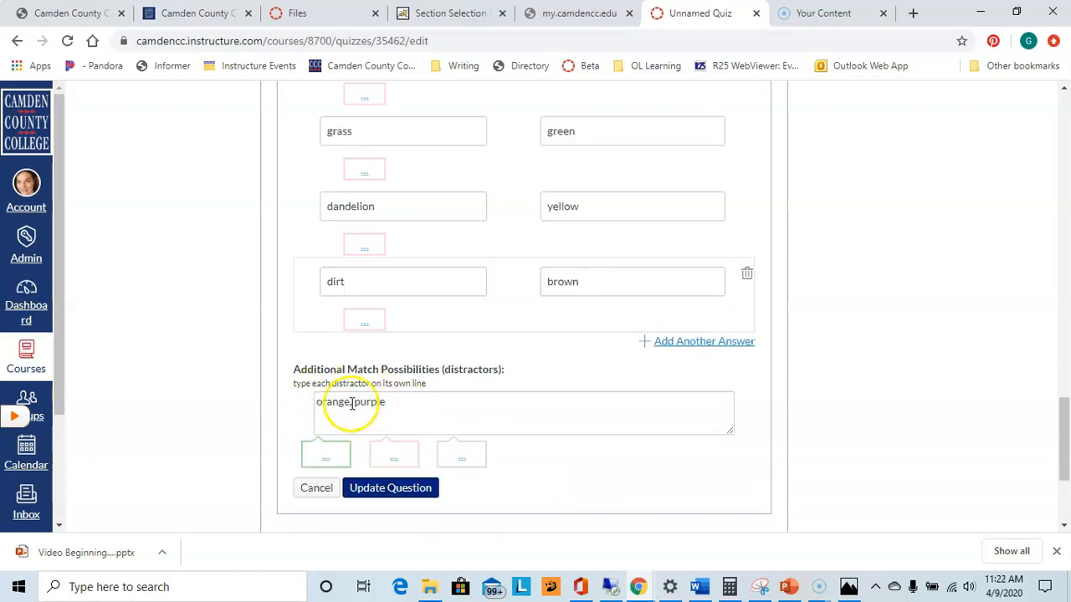
{"action": "scroll", "coordinate": [753, 435], "scroll_direction": "up", "scroll_amount": 2}
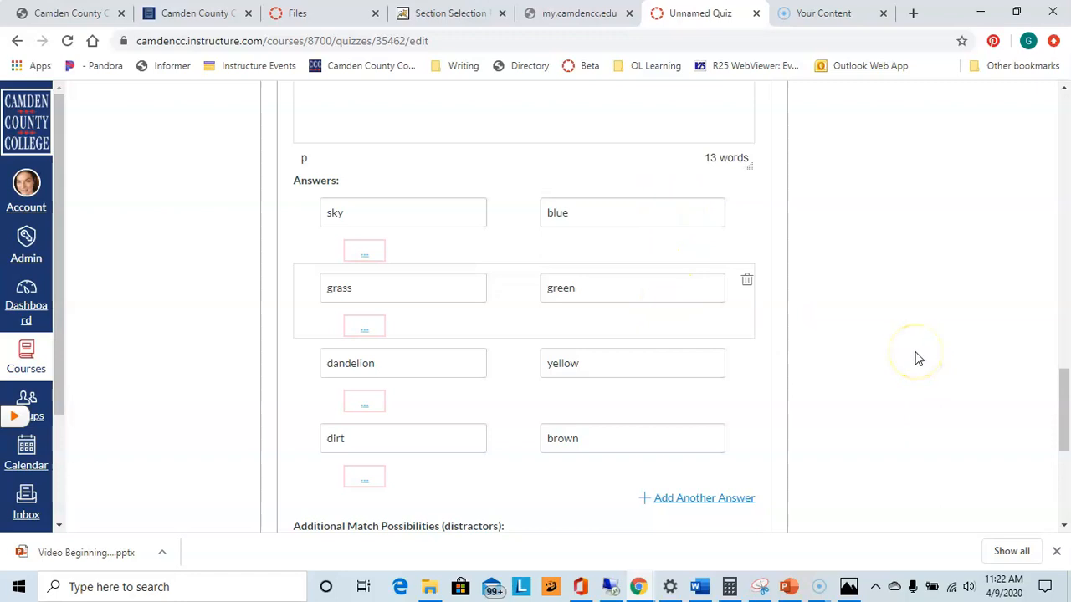
{"action": "scroll", "coordinate": [928, 343], "scroll_direction": "down", "scroll_amount": 1}
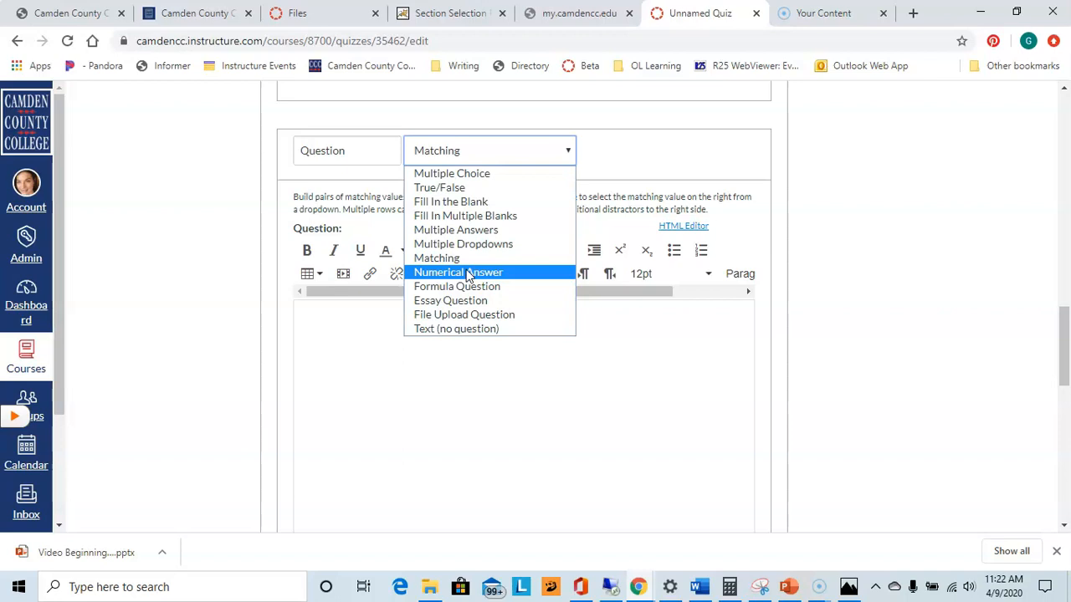
Set the new question's type to Numerical Answer and examine its exact-answer and error-margin fields.
{"action": "left_click", "coordinate": [466, 273]}
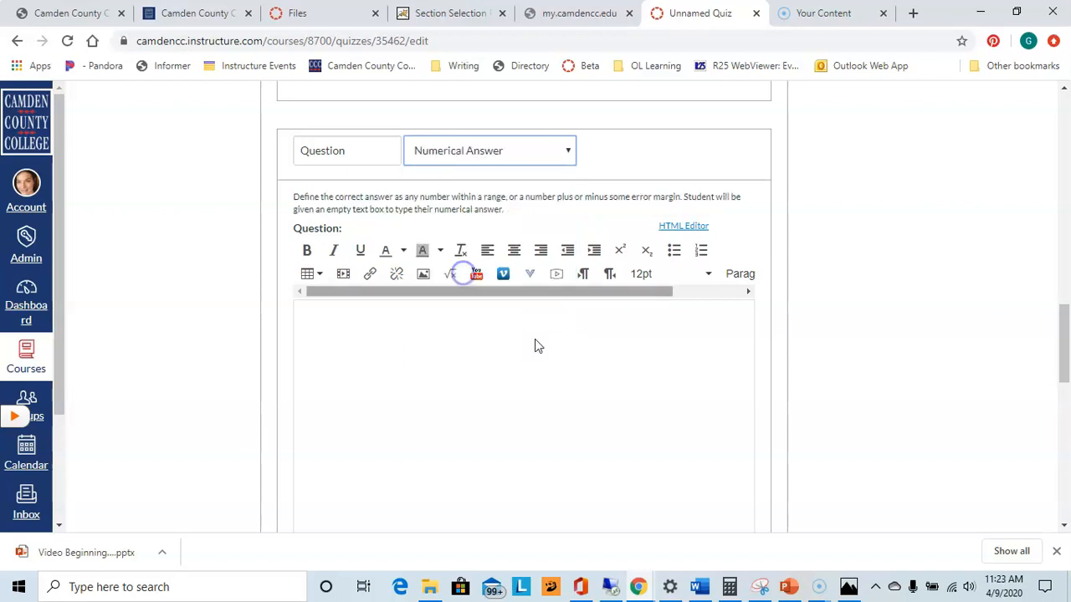
{"action": "scroll", "coordinate": [585, 360], "scroll_direction": "down", "scroll_amount": 4}
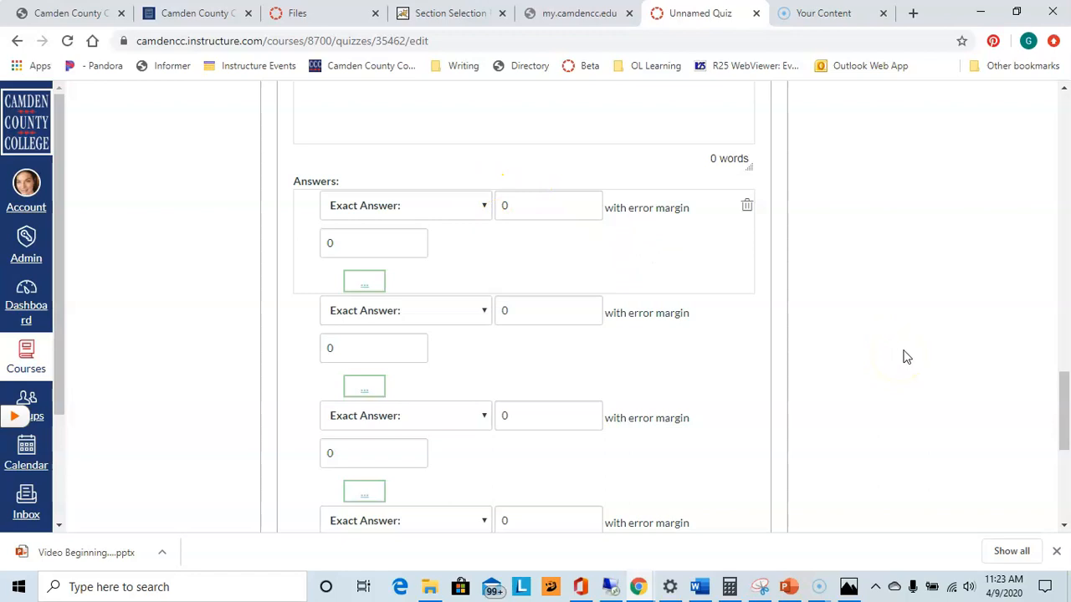
{"action": "scroll", "coordinate": [904, 357], "scroll_direction": "up", "scroll_amount": 5}
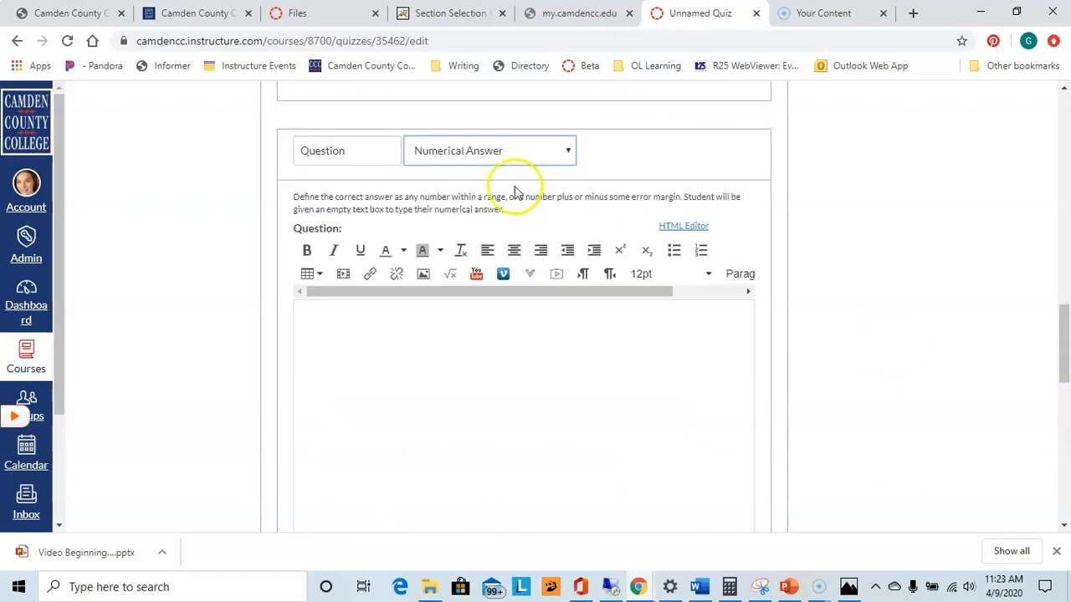
Make it an Essay Question asking which note-taking method students have mostly used, whether another method would be more effective, and why or why not.
{"action": "left_click", "coordinate": [502, 153]}
{"action": "left_click", "coordinate": [451, 301]}
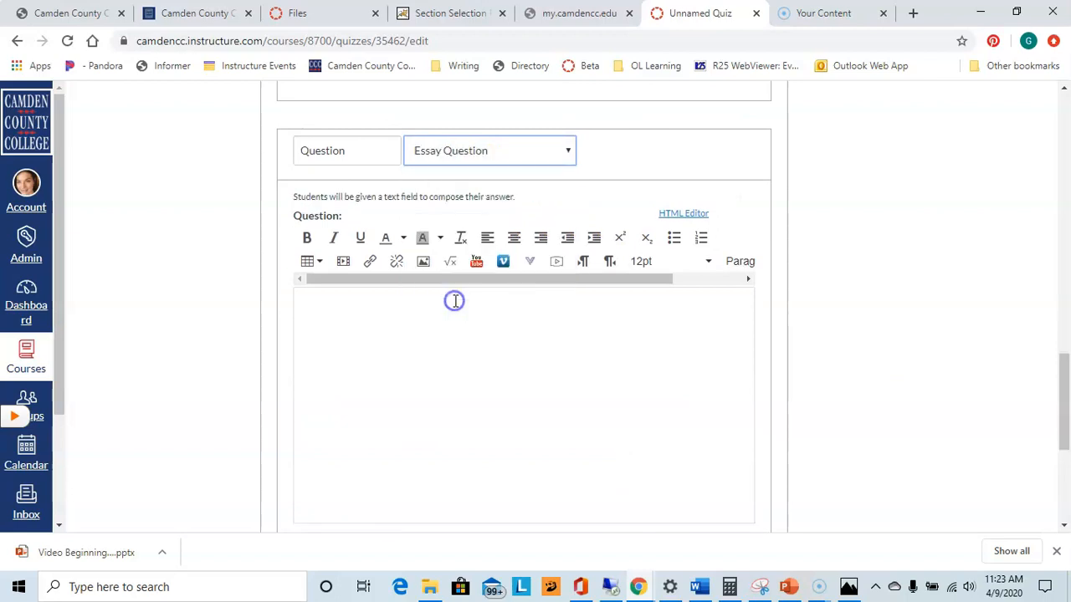
{"action": "type", "text": "Which of the note-taking methods have you mostly used in your classes up to this point? Would one of the other methods be more effective?  Why or why not?"}
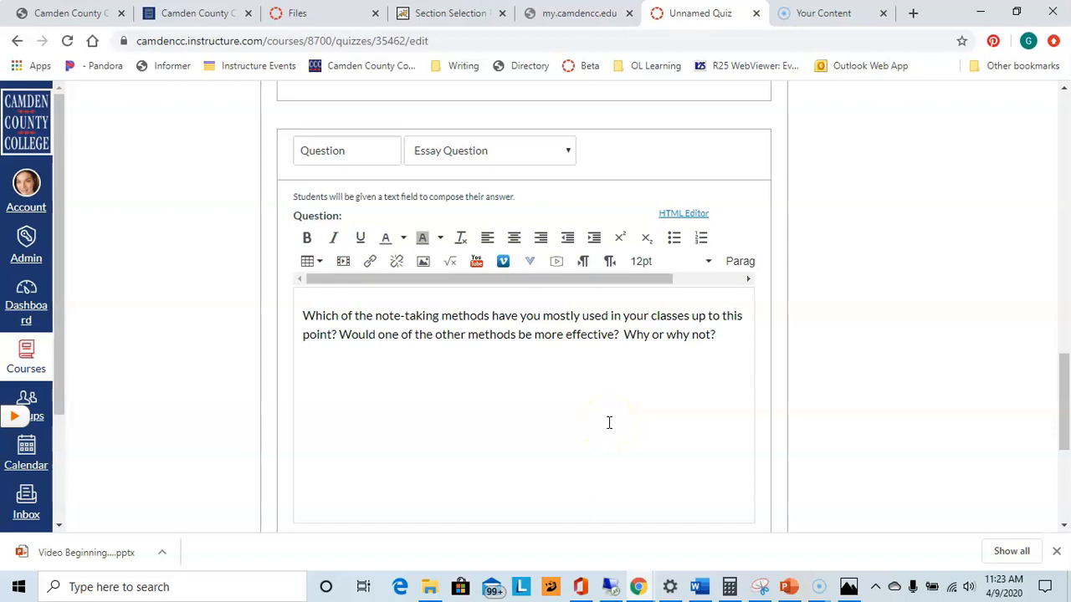
{"action": "scroll", "coordinate": [610, 422], "scroll_direction": "down", "scroll_amount": 2}
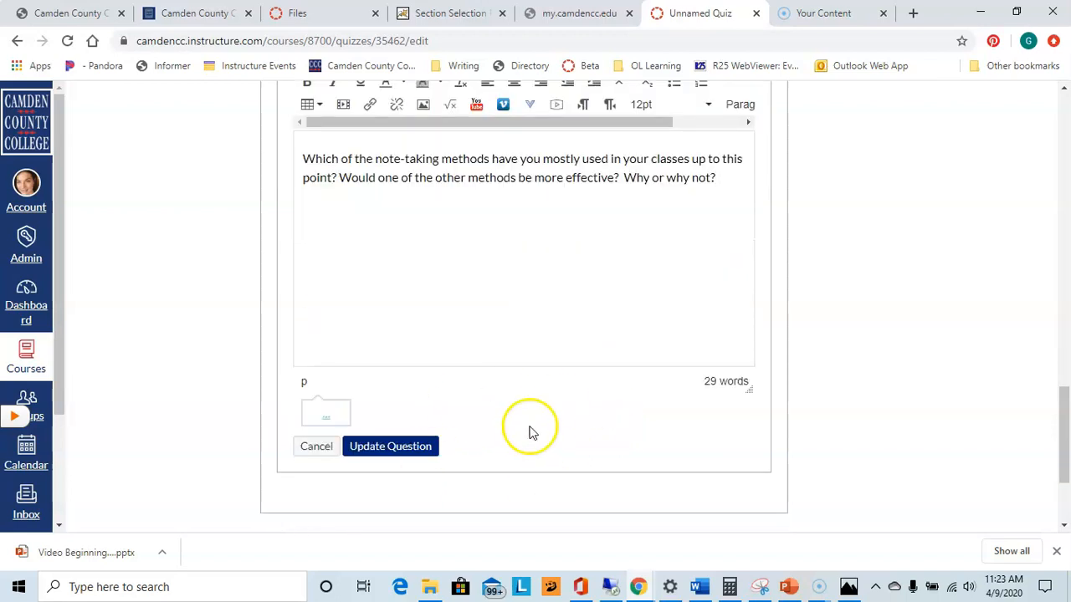
Save the essay question, and save and publish the quiz.
{"action": "scroll", "coordinate": [550, 423], "scroll_direction": "up", "scroll_amount": 2}
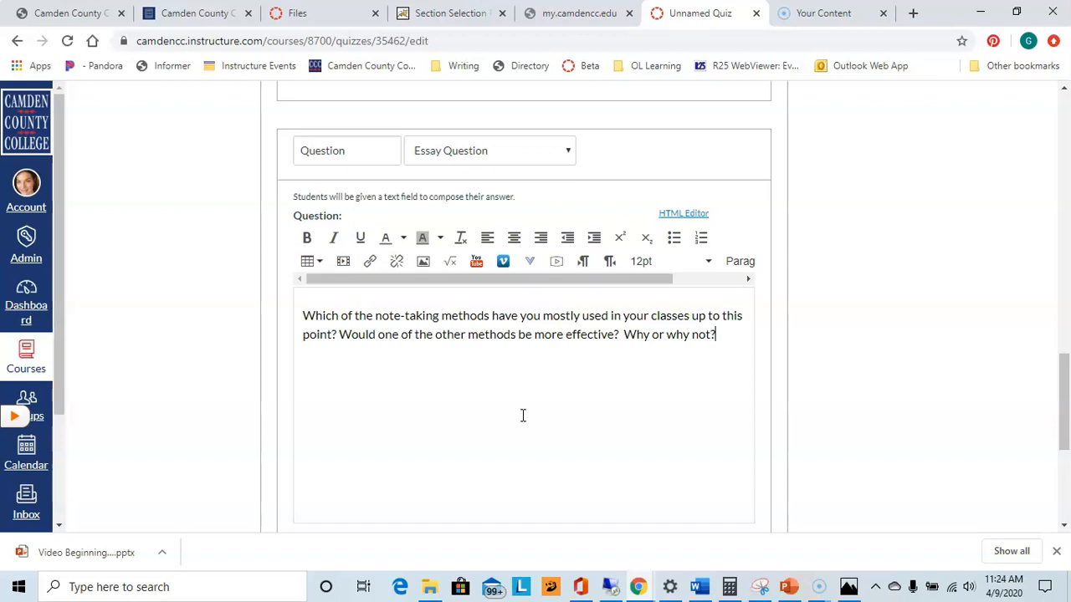
{"action": "scroll", "coordinate": [522, 415], "scroll_direction": "down", "scroll_amount": 2}
{"action": "left_click", "coordinate": [389, 444]}
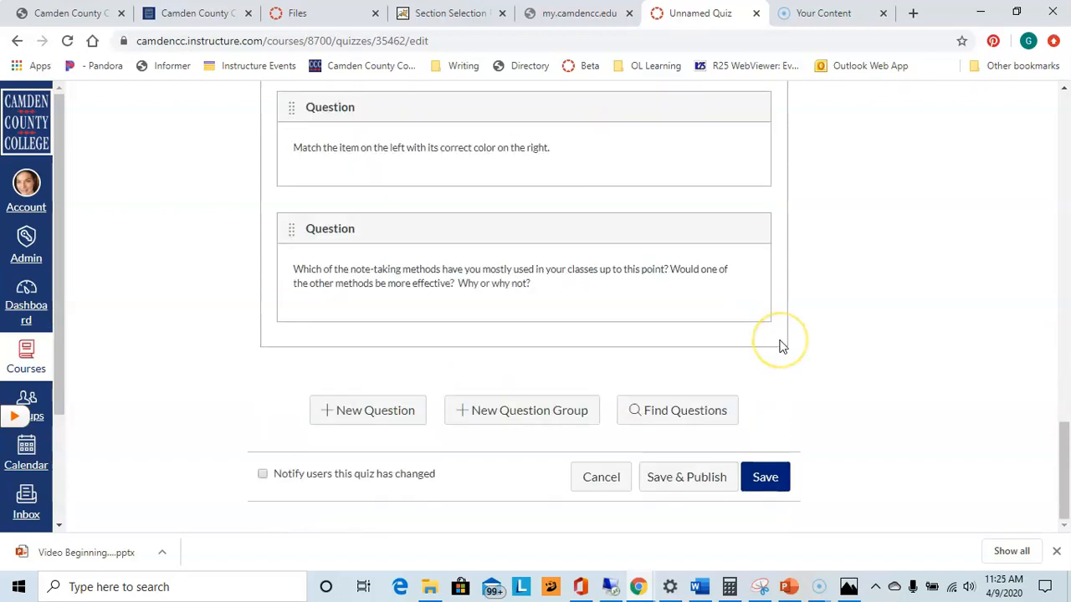
{"action": "left_click", "coordinate": [680, 481]}
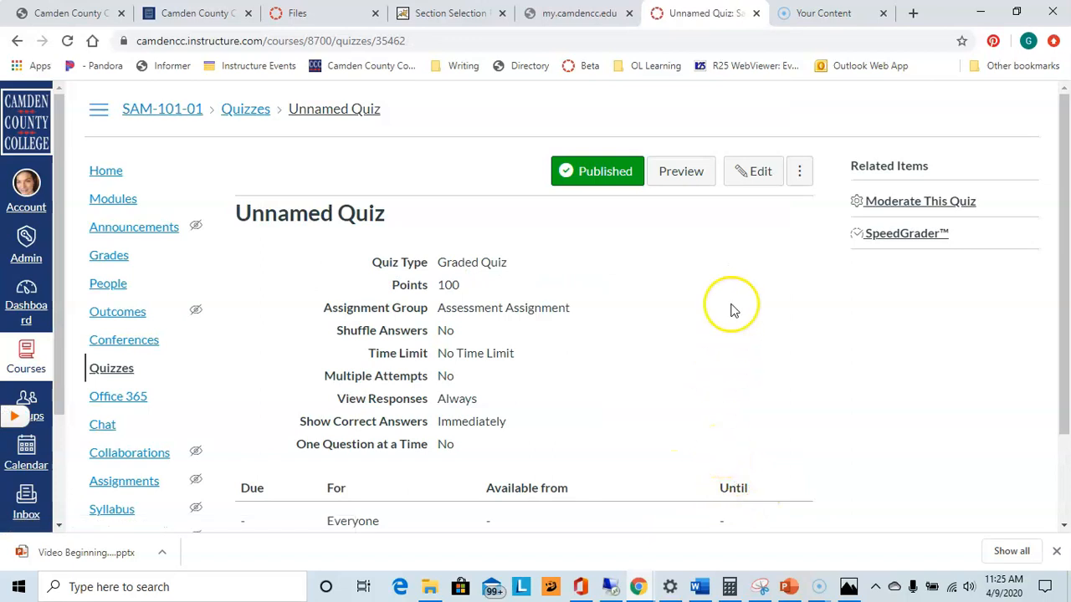
Reopen the quiz's questions for editing and show the question details to review the Chapter 3 questions with their answers.
{"action": "left_click", "coordinate": [750, 175]}
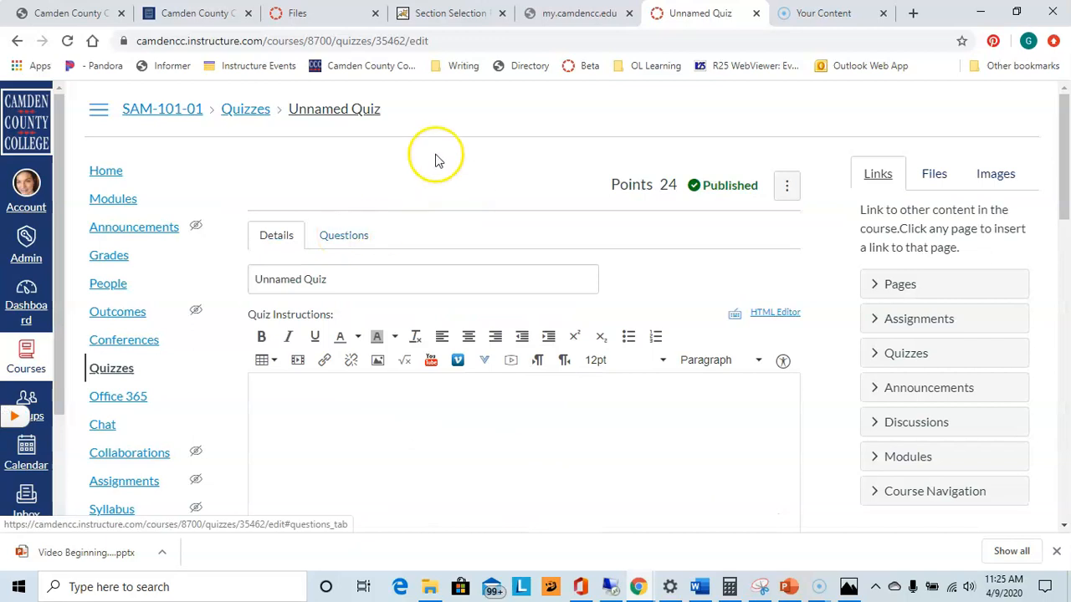
{"action": "left_click", "coordinate": [352, 237]}
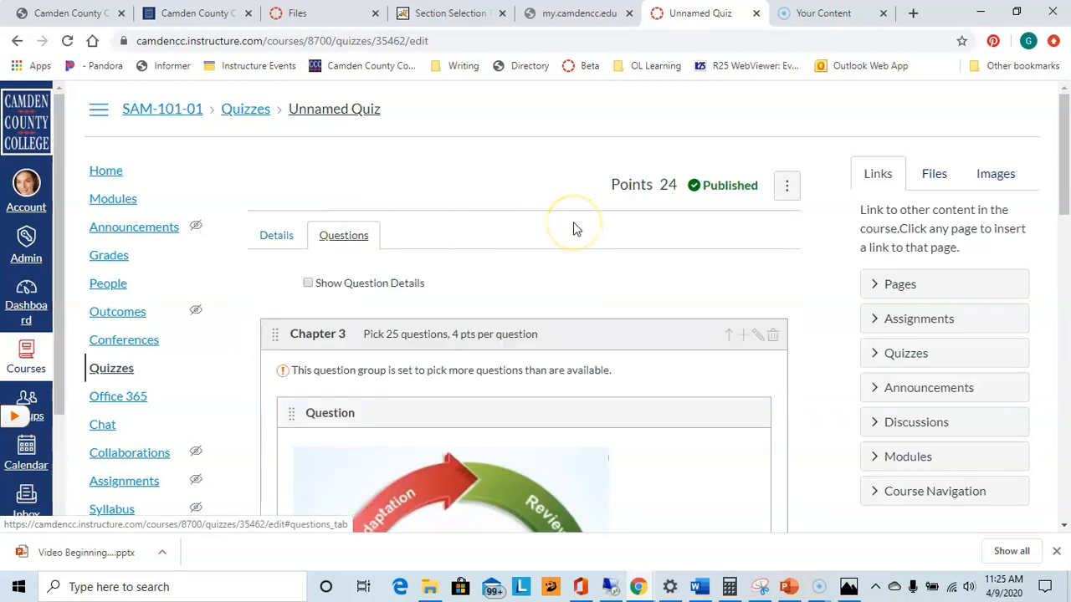
{"action": "scroll", "coordinate": [574, 228], "scroll_direction": "down", "scroll_amount": 1}
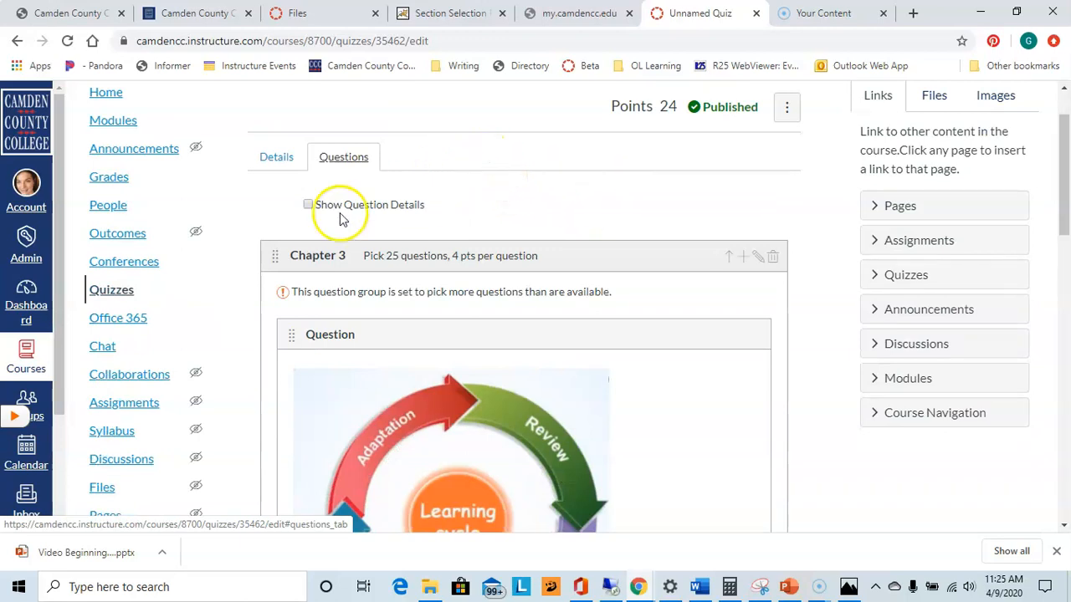
{"action": "left_click", "coordinate": [307, 207]}
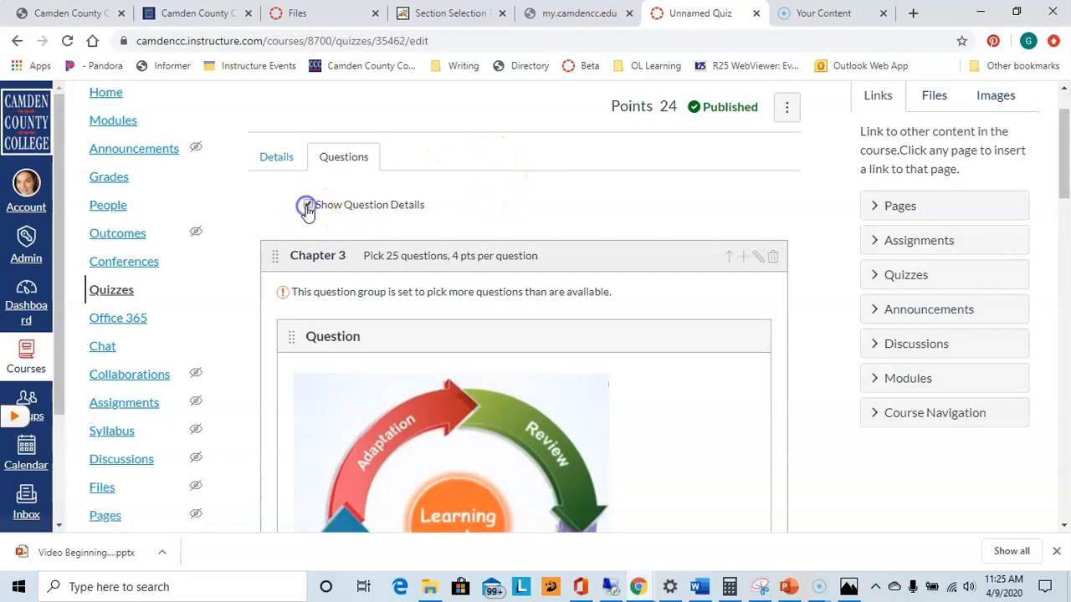
{"action": "scroll", "coordinate": [584, 255], "scroll_direction": "down", "scroll_amount": 3}
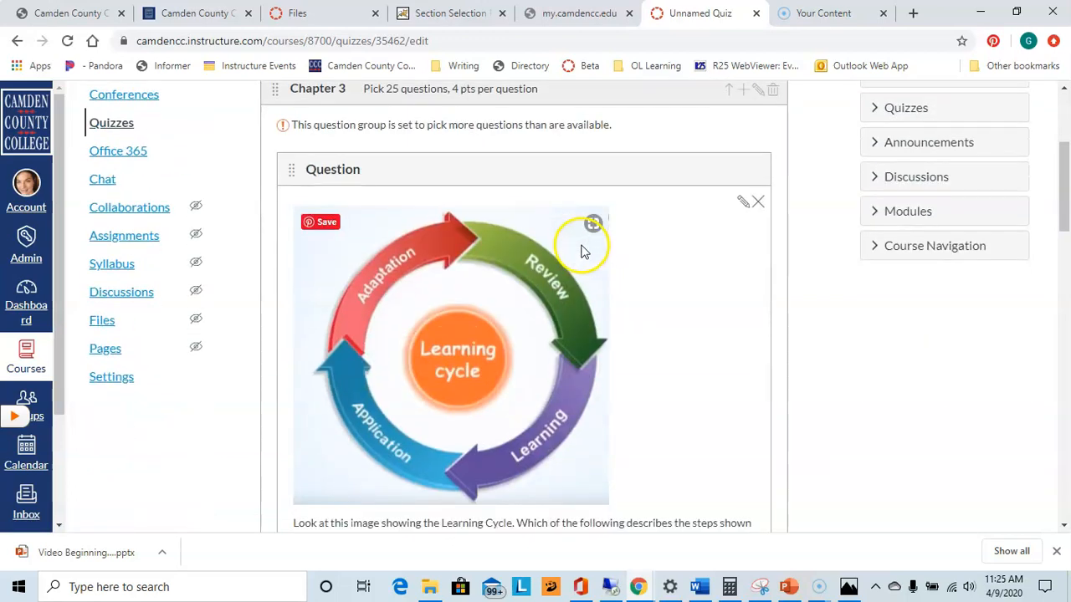
{"action": "scroll", "coordinate": [581, 244], "scroll_direction": "down", "scroll_amount": 1}
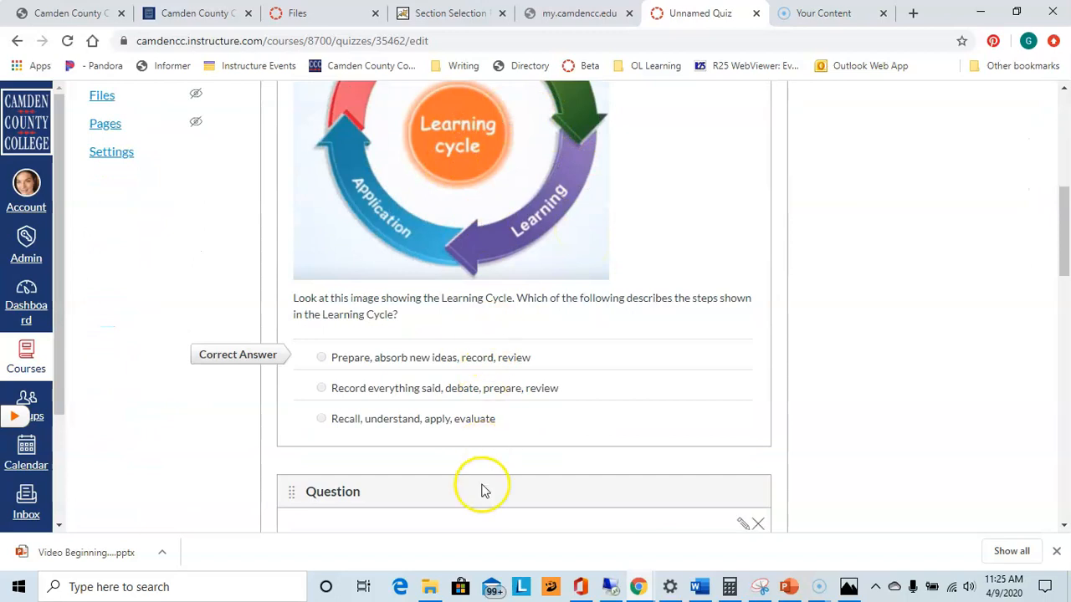
Review the remaining Chapter 3 questions with their correct answers, from the Learning Cycle question through the essay question.
{"action": "scroll", "coordinate": [480, 490], "scroll_direction": "down", "scroll_amount": 2}
{"action": "scroll", "coordinate": [527, 295], "scroll_direction": "down", "scroll_amount": 3}
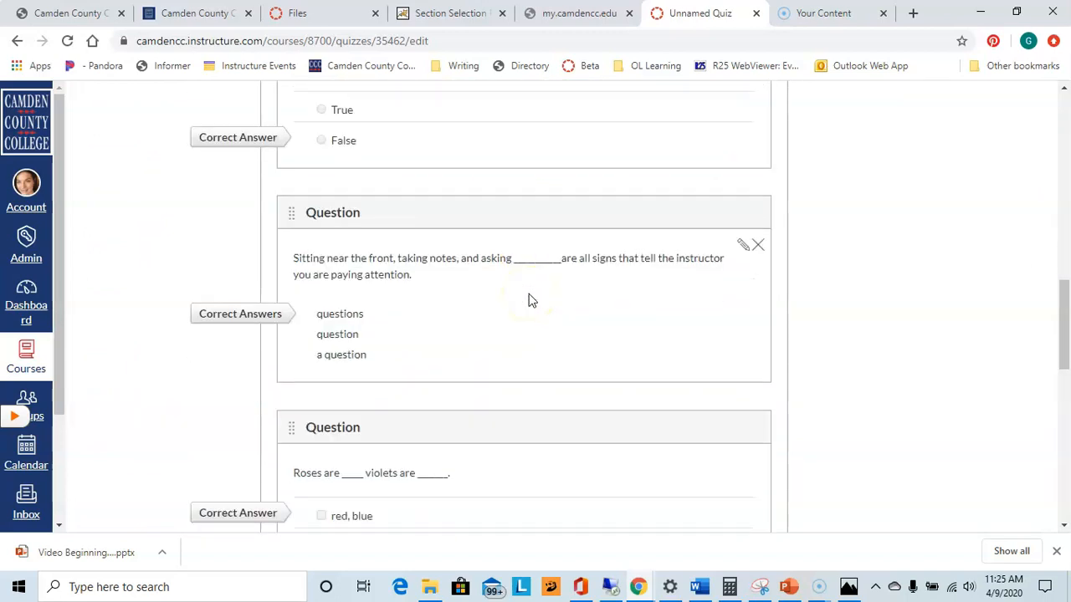
{"action": "left_click", "coordinate": [652, 307]}
{"action": "scroll", "coordinate": [647, 305], "scroll_direction": "down", "scroll_amount": 4}
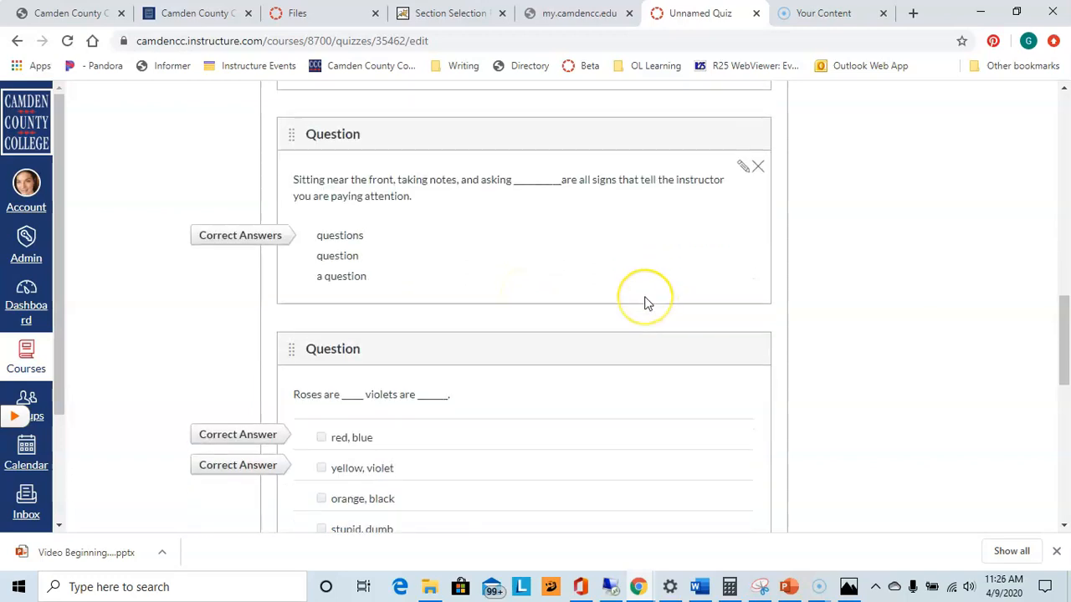
{"action": "scroll", "coordinate": [647, 305], "scroll_direction": "down", "scroll_amount": 4}
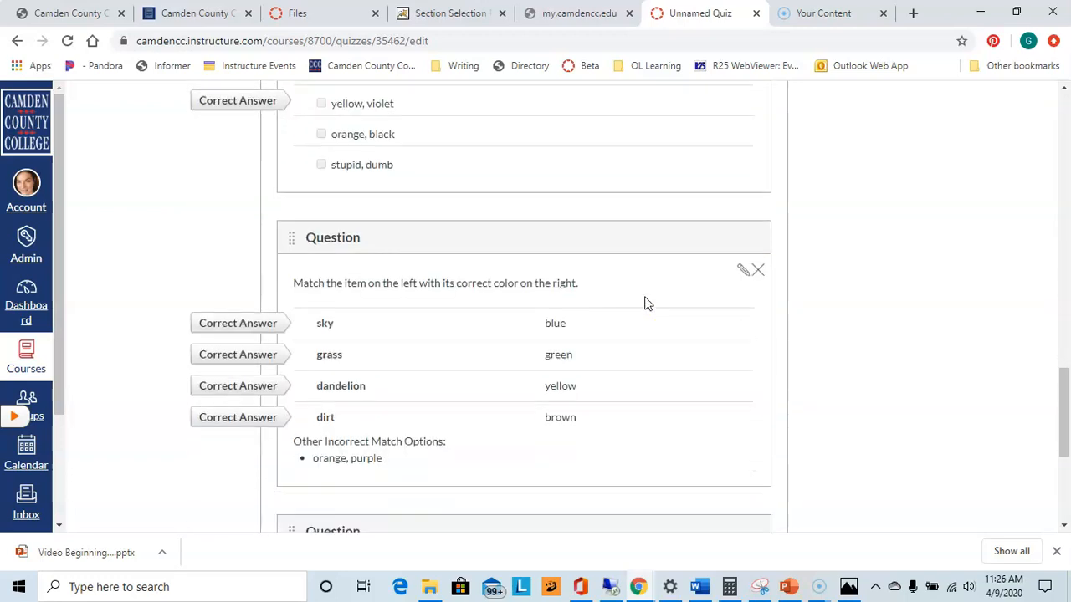
{"action": "scroll", "coordinate": [645, 302], "scroll_direction": "down", "scroll_amount": 1}
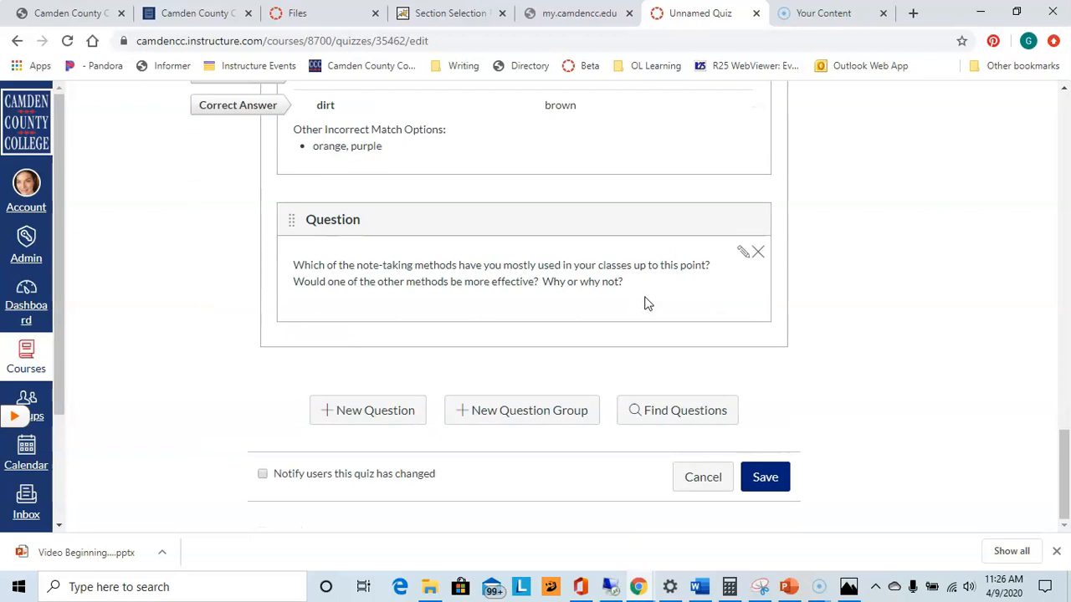
{"action": "left_click", "coordinate": [1065, 502]}
{"action": "left_click_drag", "start_coordinate": [1065, 493], "coordinate": [1061, 318]}
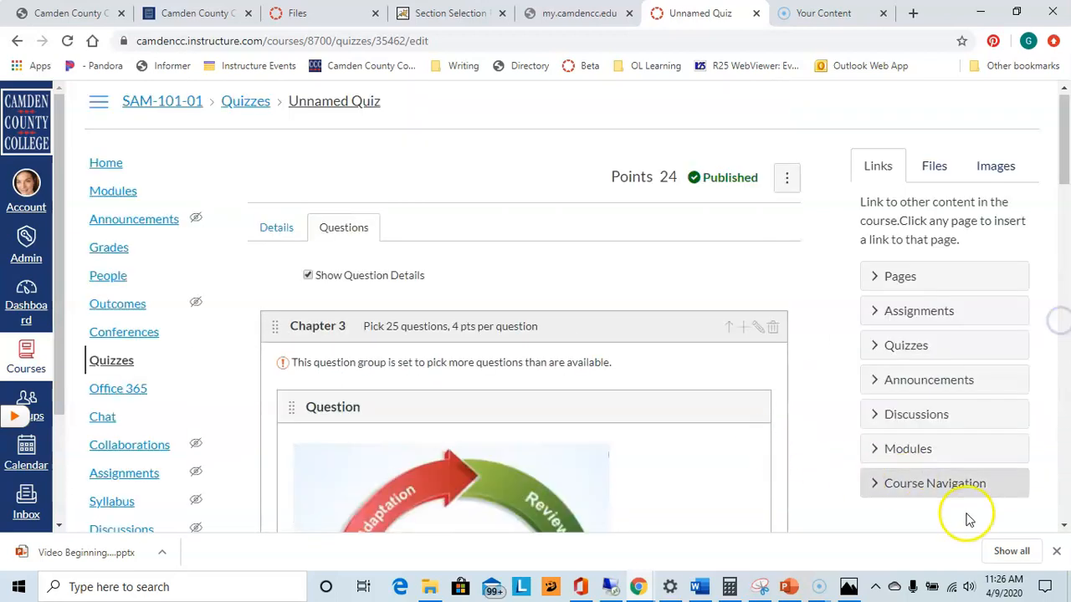
Open the true/false question about asking a speaker for more detail for editing, examine its answer settings, and cancel the edit.
{"action": "scroll", "coordinate": [970, 502], "scroll_direction": "down", "scroll_amount": 1}
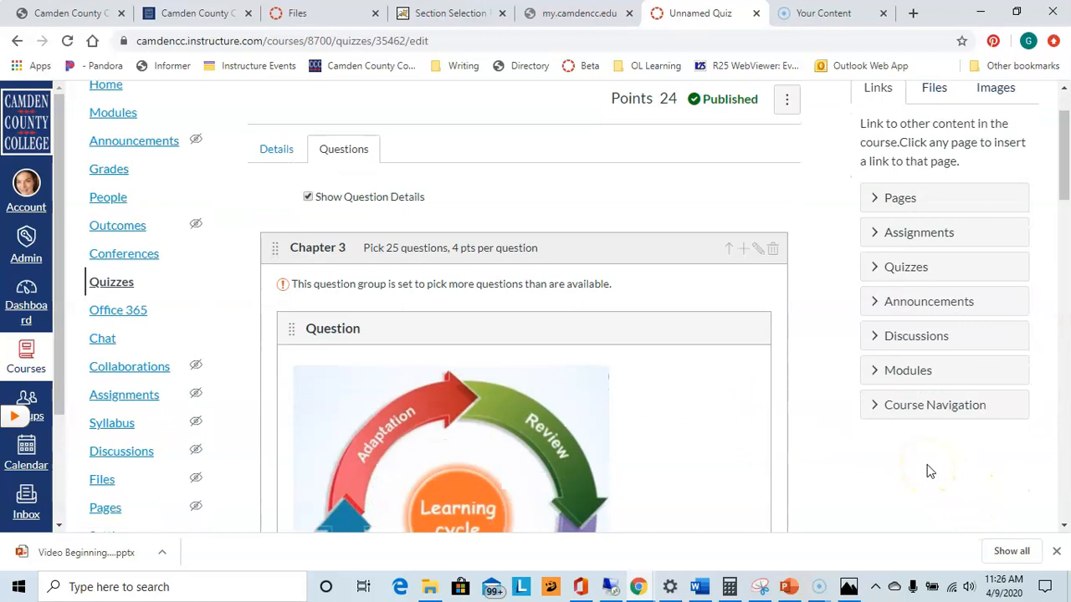
{"action": "scroll", "coordinate": [927, 471], "scroll_direction": "down", "scroll_amount": 6}
{"action": "mouse_move", "coordinate": [729, 206]}
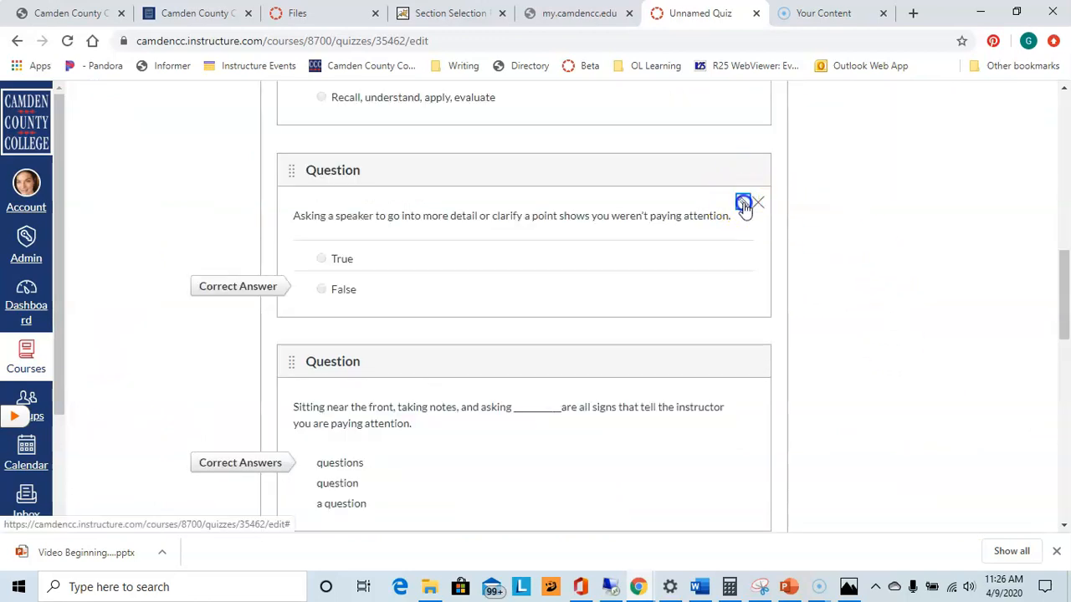
{"action": "left_click", "coordinate": [744, 206]}
{"action": "scroll", "coordinate": [620, 311], "scroll_direction": "down", "scroll_amount": 2}
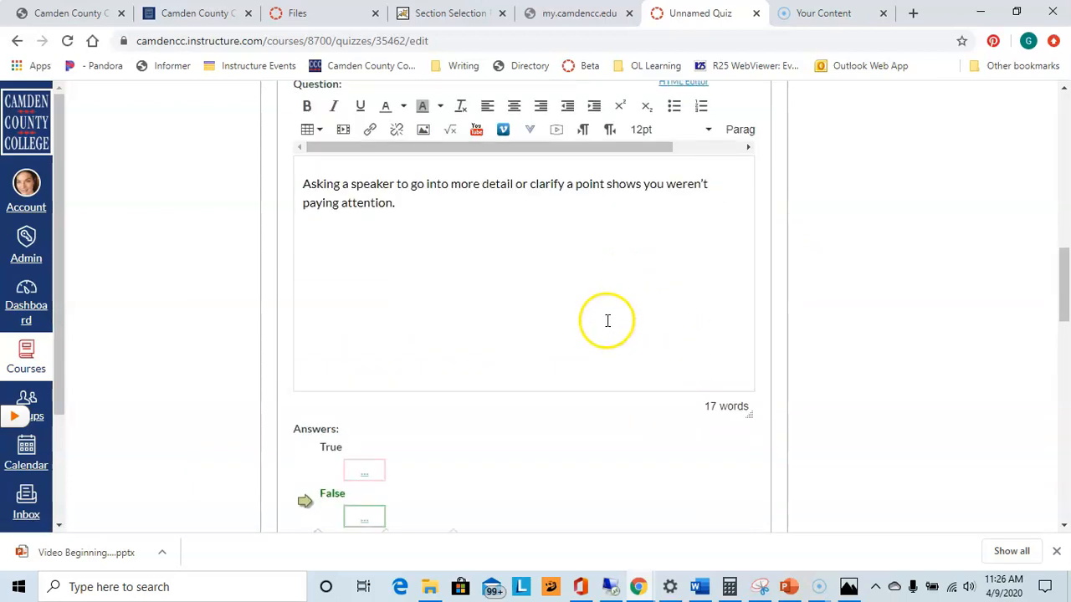
{"action": "scroll", "coordinate": [545, 437], "scroll_direction": "down", "scroll_amount": 1}
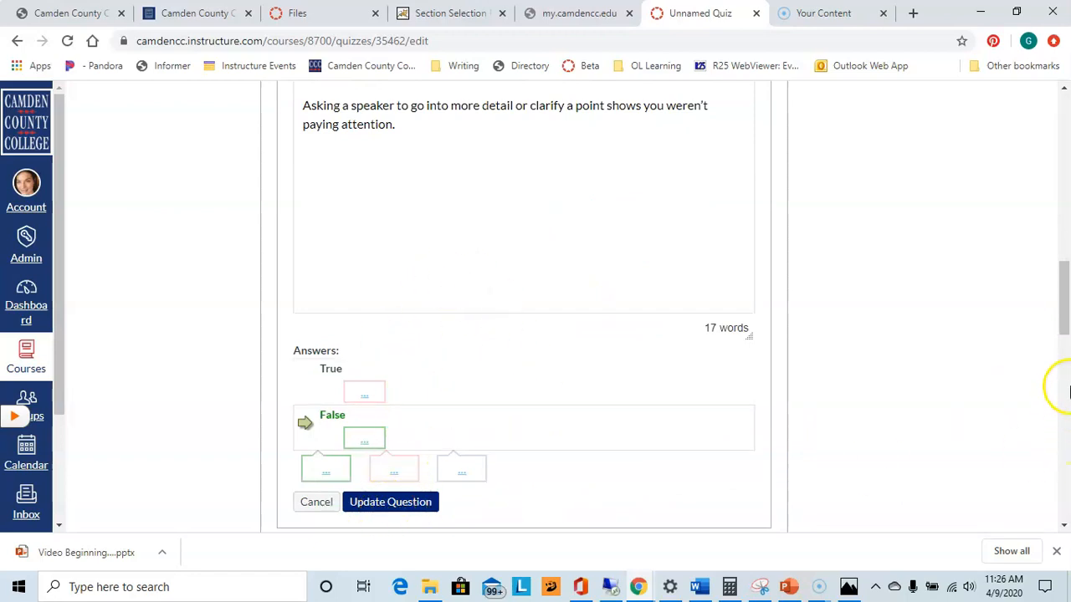
{"action": "left_click", "coordinate": [308, 503]}
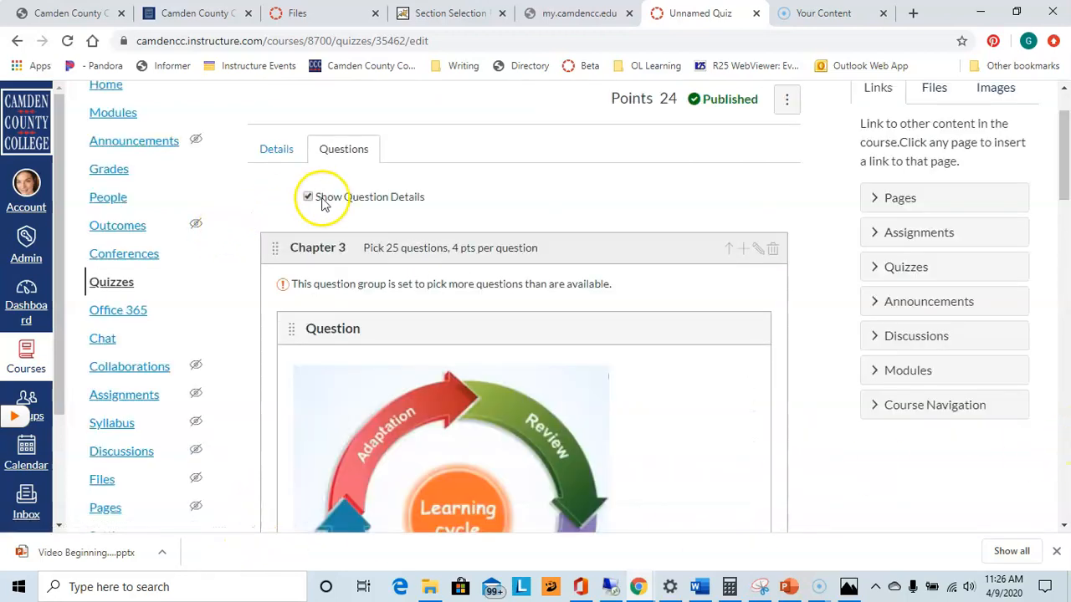
Hide the question details and look through the Chapter 3 questions without their answers.
{"action": "left_click", "coordinate": [307, 197]}
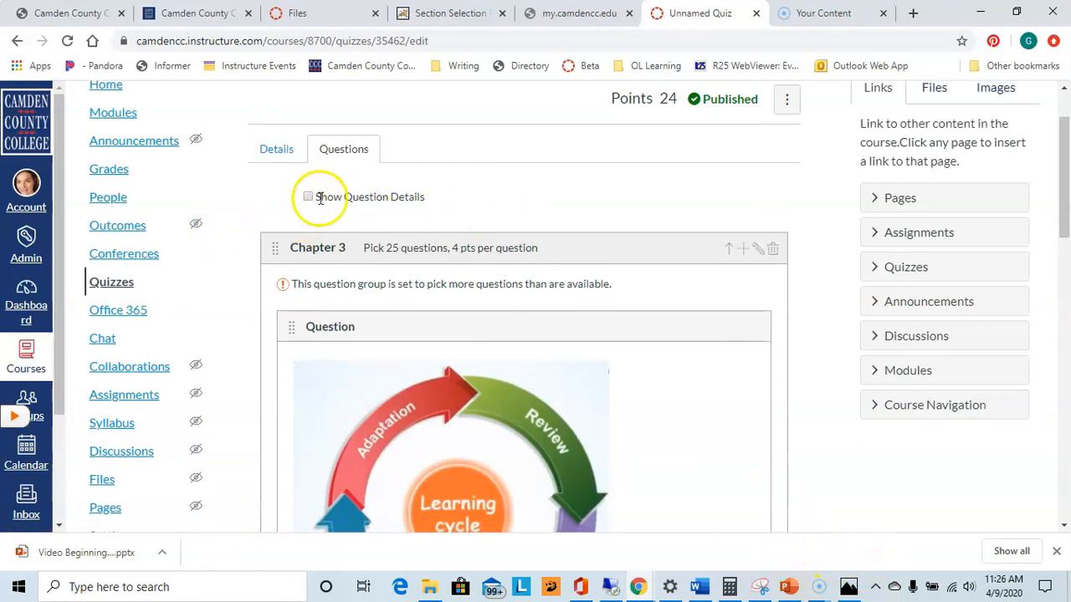
{"action": "scroll", "coordinate": [536, 308], "scroll_direction": "down", "scroll_amount": 4}
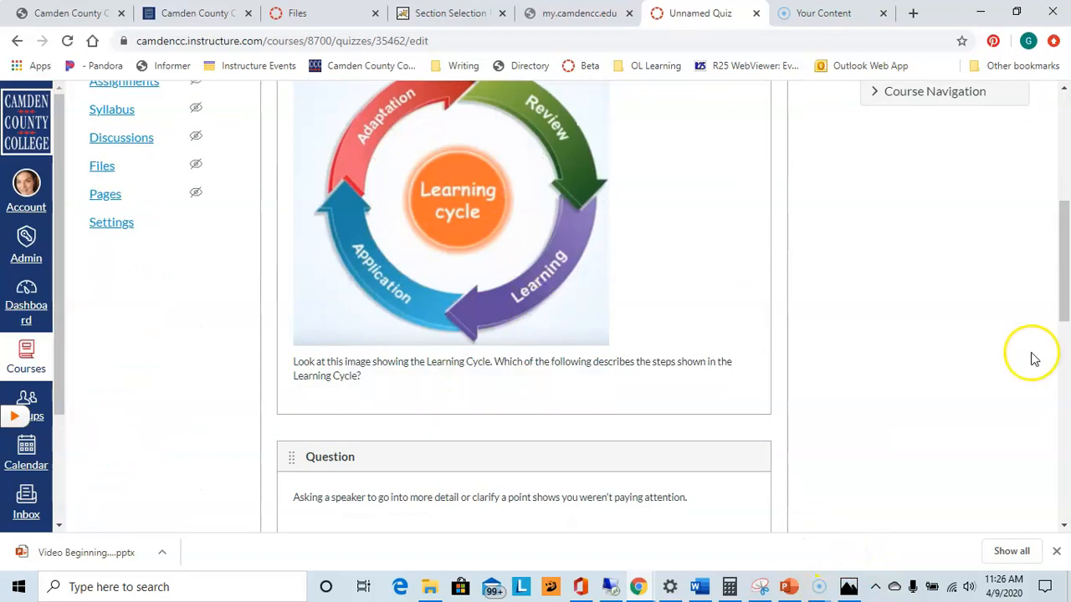
{"action": "scroll", "coordinate": [861, 443], "scroll_direction": "down", "scroll_amount": 2}
{"action": "scroll", "coordinate": [849, 420], "scroll_direction": "down", "scroll_amount": 2}
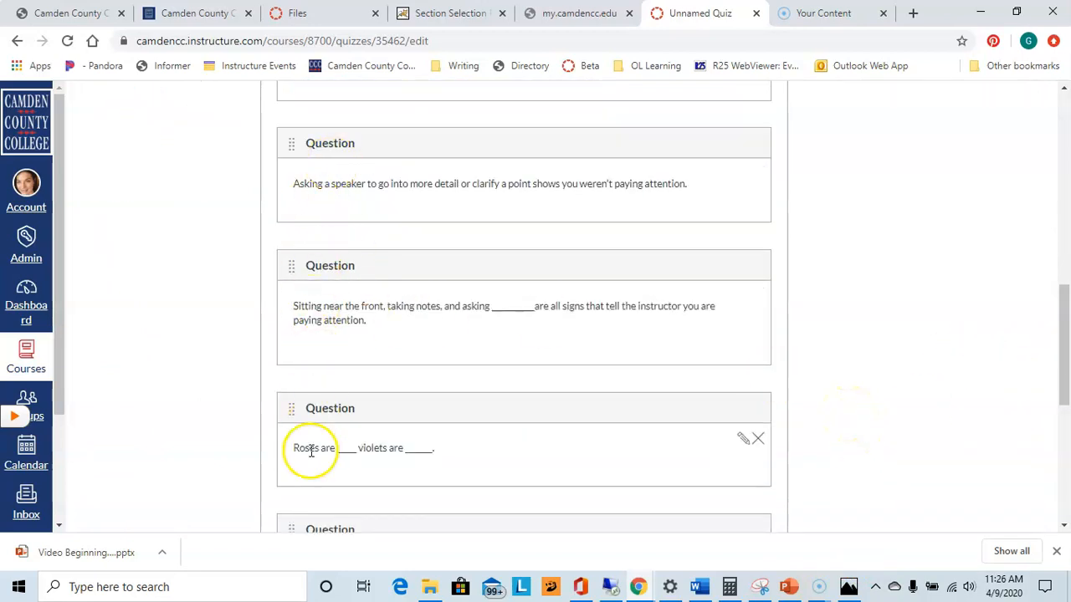
{"action": "scroll", "coordinate": [871, 412], "scroll_direction": "down", "scroll_amount": 4}
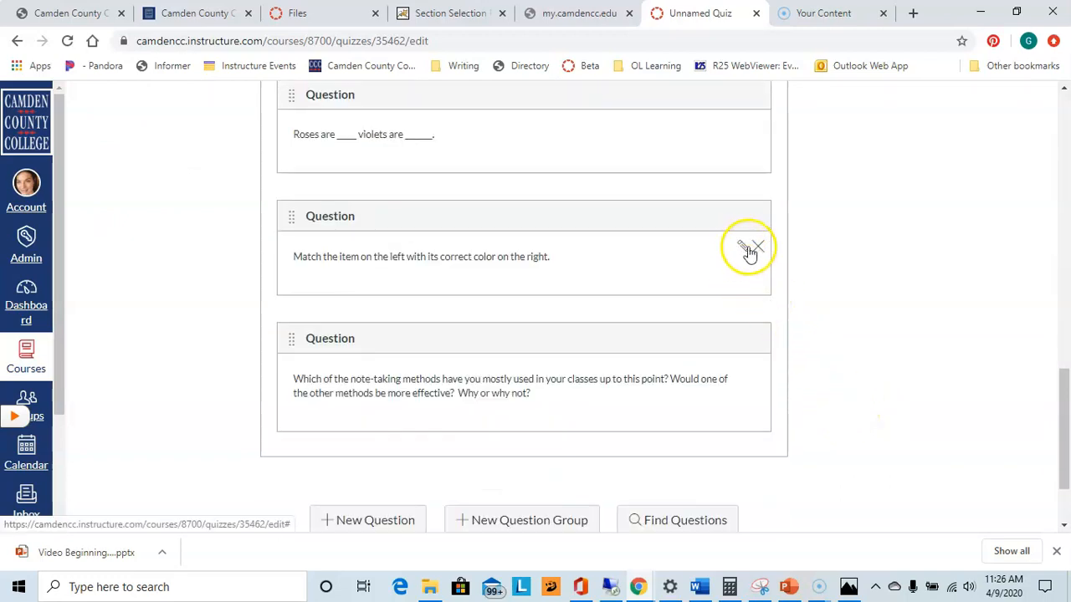
Open the color matching question for editing and examine its answer pairs.
{"action": "left_click", "coordinate": [744, 253]}
{"action": "scroll", "coordinate": [892, 376], "scroll_direction": "down", "scroll_amount": 4}
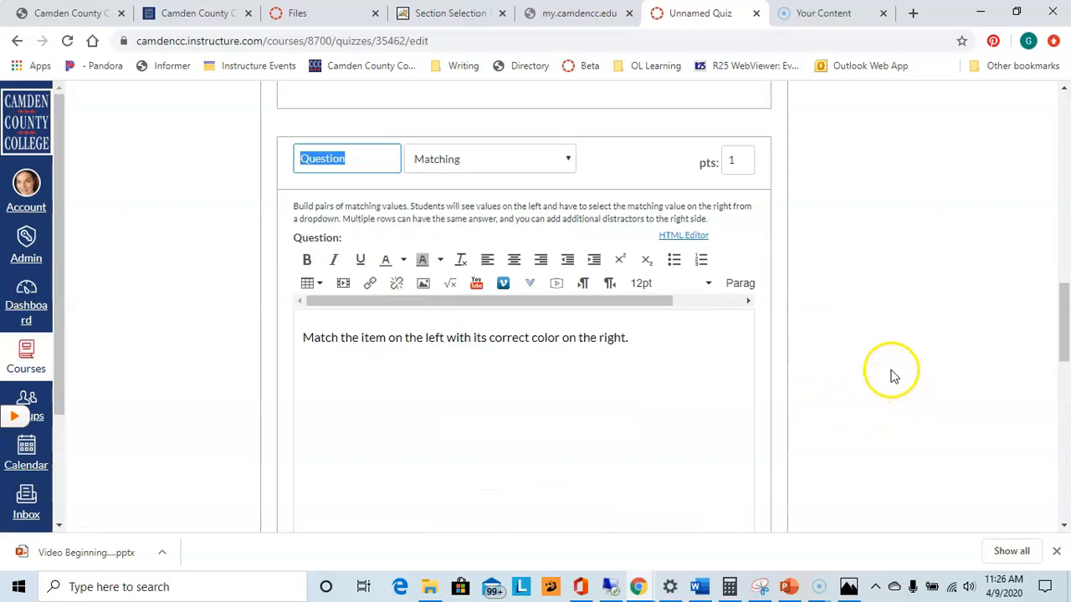
{"action": "scroll", "coordinate": [586, 464], "scroll_direction": "down", "scroll_amount": 2}
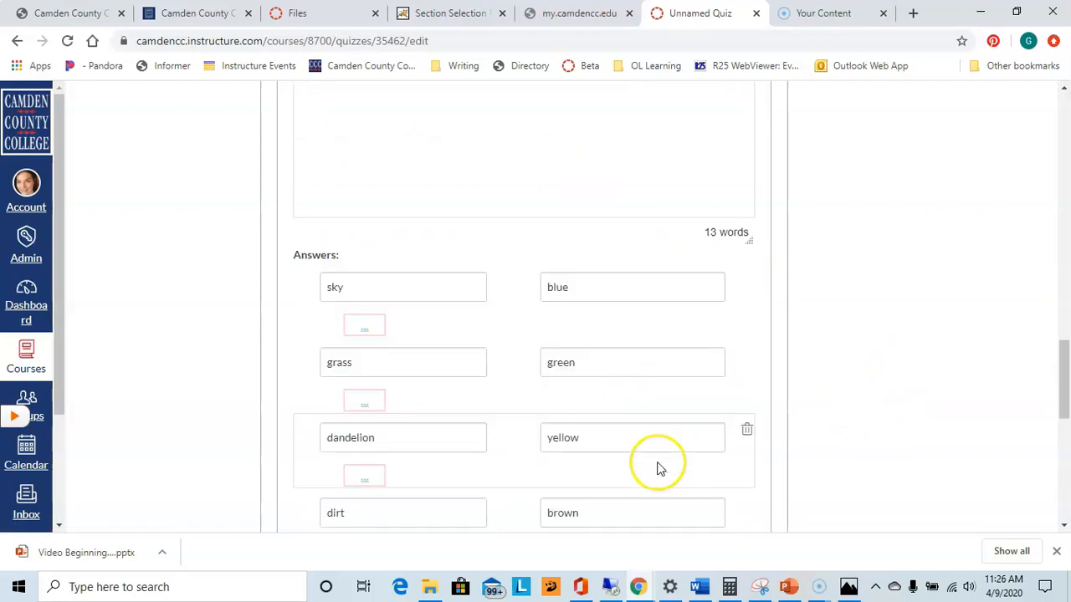
{"action": "scroll", "coordinate": [544, 466], "scroll_direction": "down", "scroll_amount": 2}
{"action": "scroll", "coordinate": [949, 382], "scroll_direction": "down", "scroll_amount": 4}
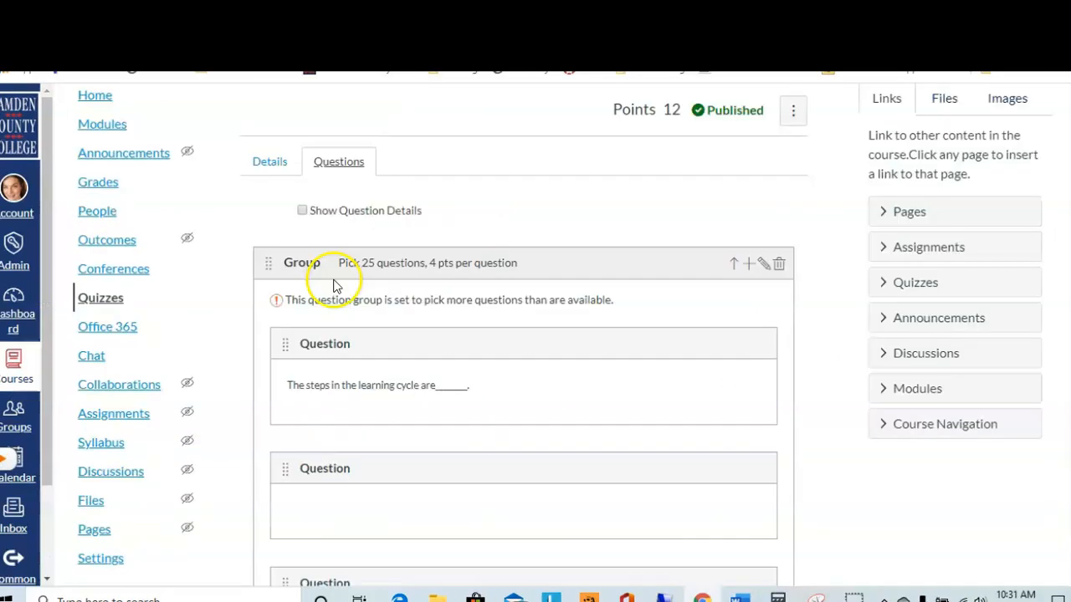
Set the question group to 2 points per question, update the group, and save the quiz.
{"action": "left_click", "coordinate": [764, 267]}
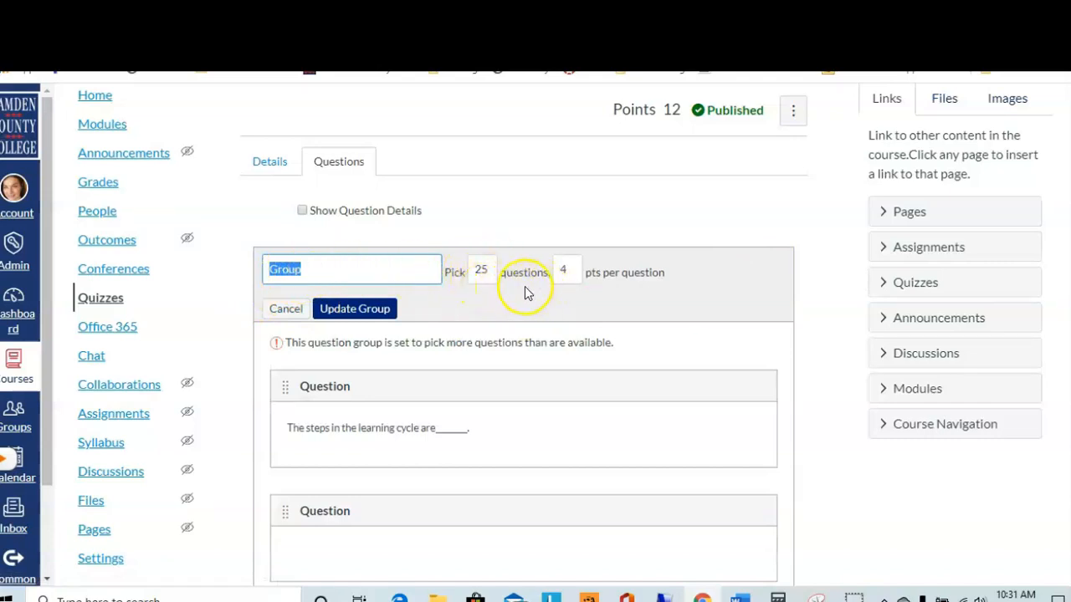
{"action": "key", "text": "Tab"}
{"action": "key", "text": "Tab"}
{"action": "type", "text": "2"}
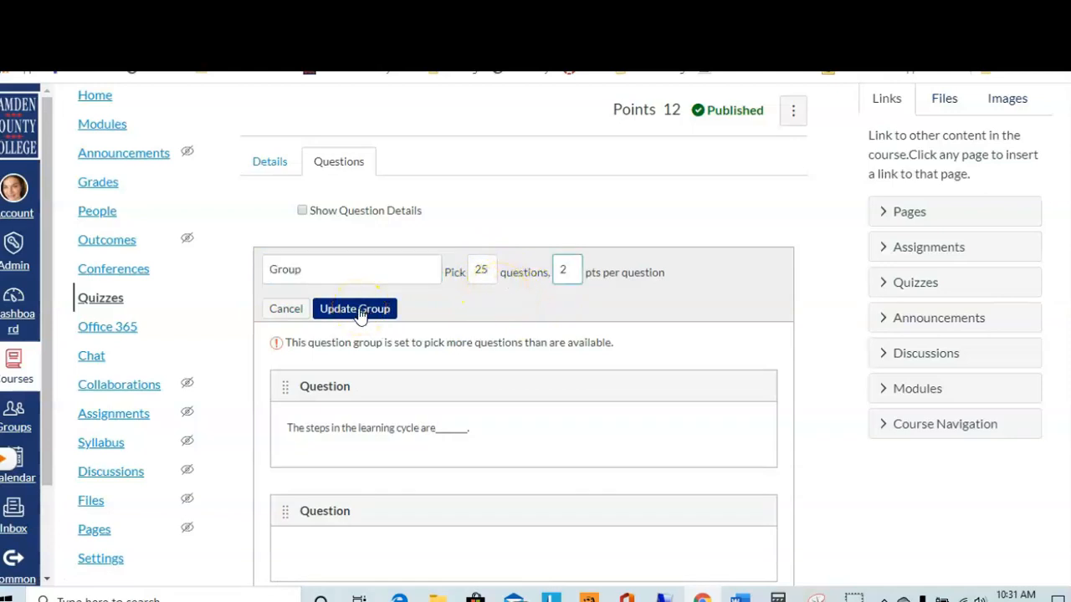
{"action": "left_click", "coordinate": [355, 308]}
{"action": "scroll", "coordinate": [358, 311], "scroll_direction": "down", "scroll_amount": 3}
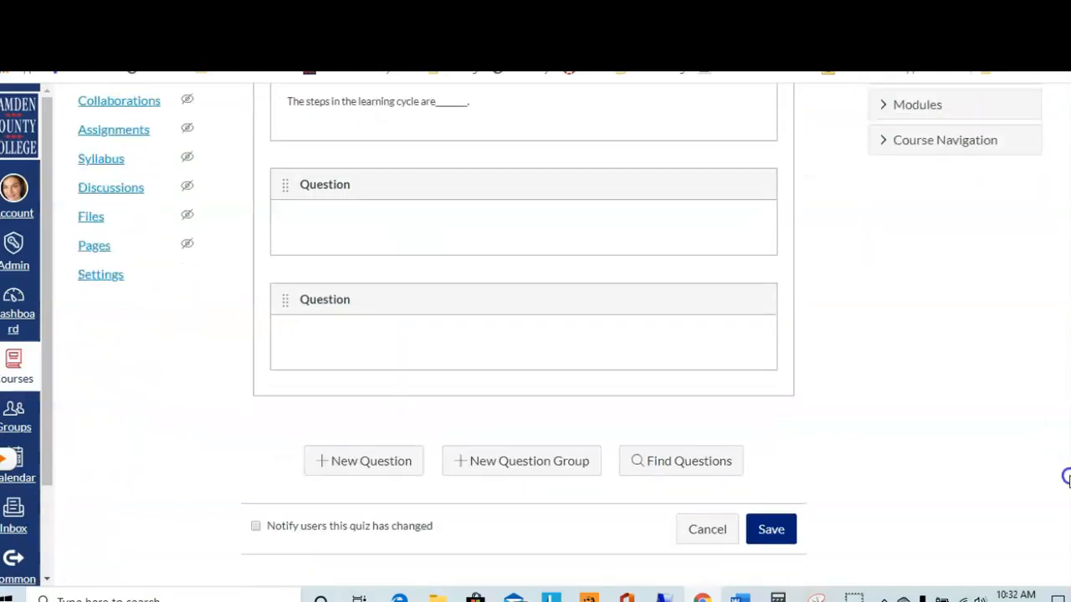
{"action": "left_click", "coordinate": [766, 530]}
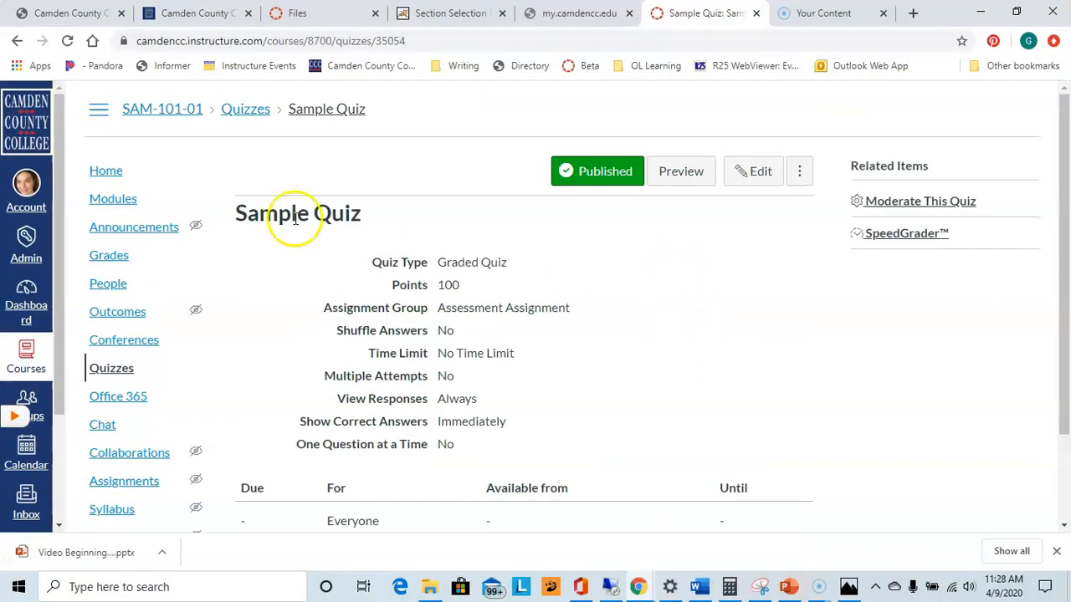
Add the existing Sample Quiz to the Week of April 13th module in the course modules.
{"action": "left_click", "coordinate": [106, 201]}
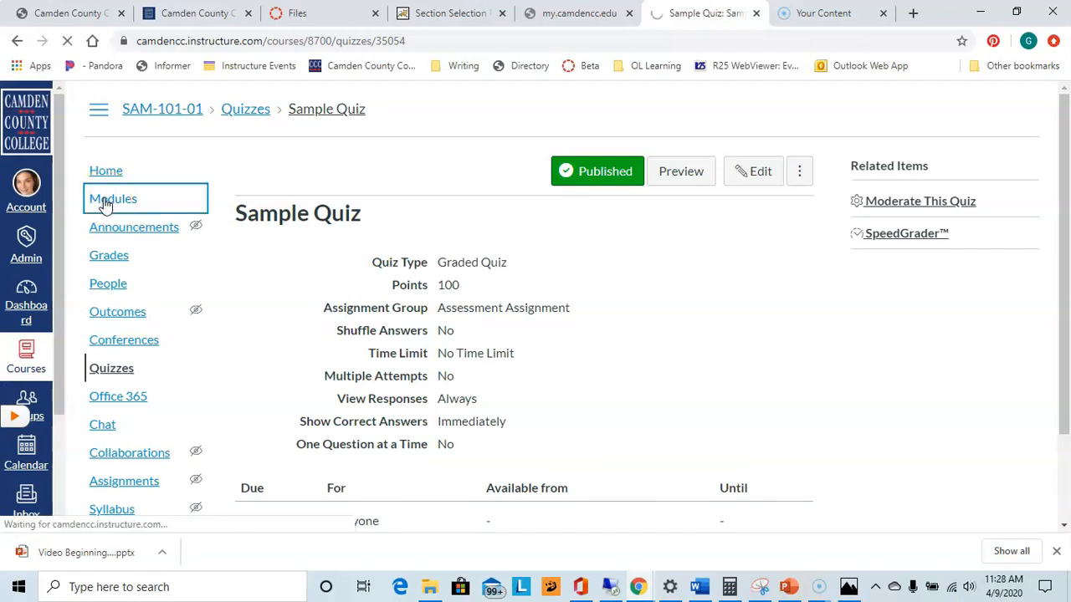
{"action": "left_click_drag", "start_coordinate": [1069, 176], "coordinate": [1061, 435]}
{"action": "left_click", "coordinate": [984, 359]}
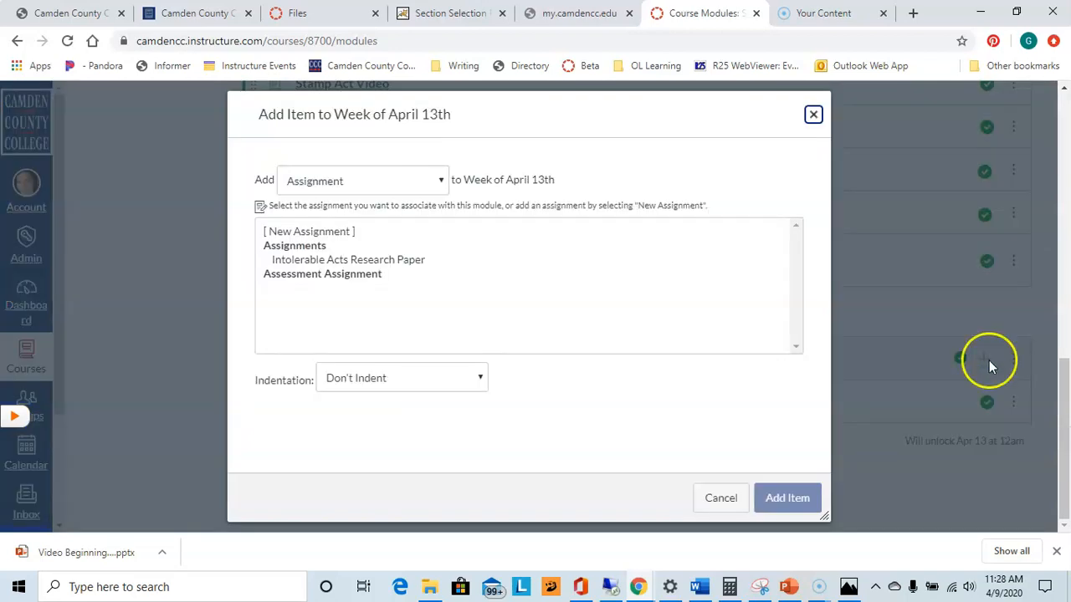
{"action": "left_click", "coordinate": [390, 180]}
{"action": "left_click", "coordinate": [341, 218]}
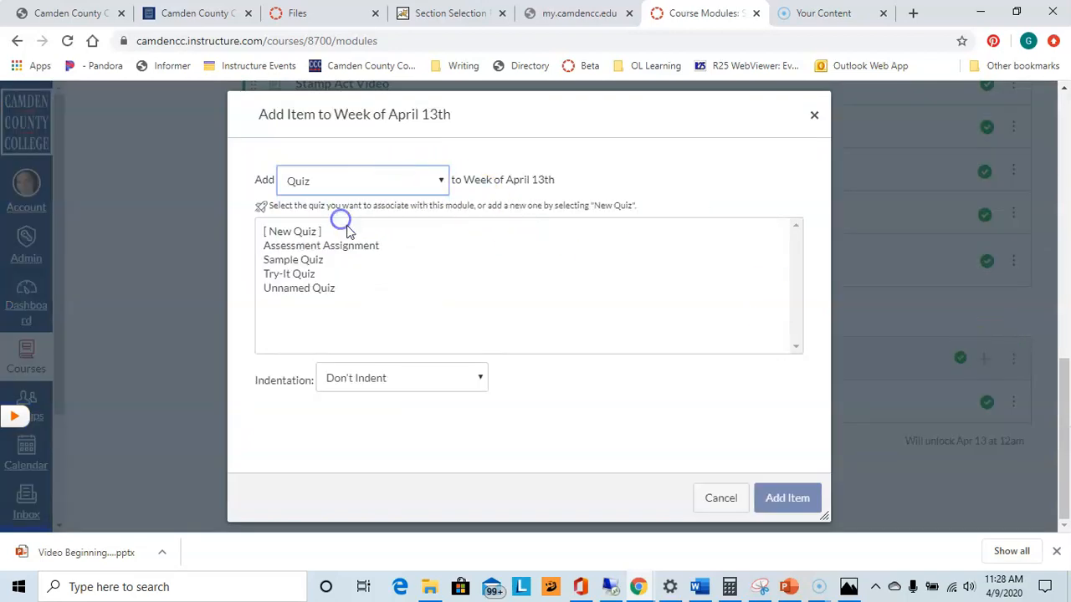
{"action": "left_click", "coordinate": [289, 261]}
{"action": "left_click", "coordinate": [787, 499]}
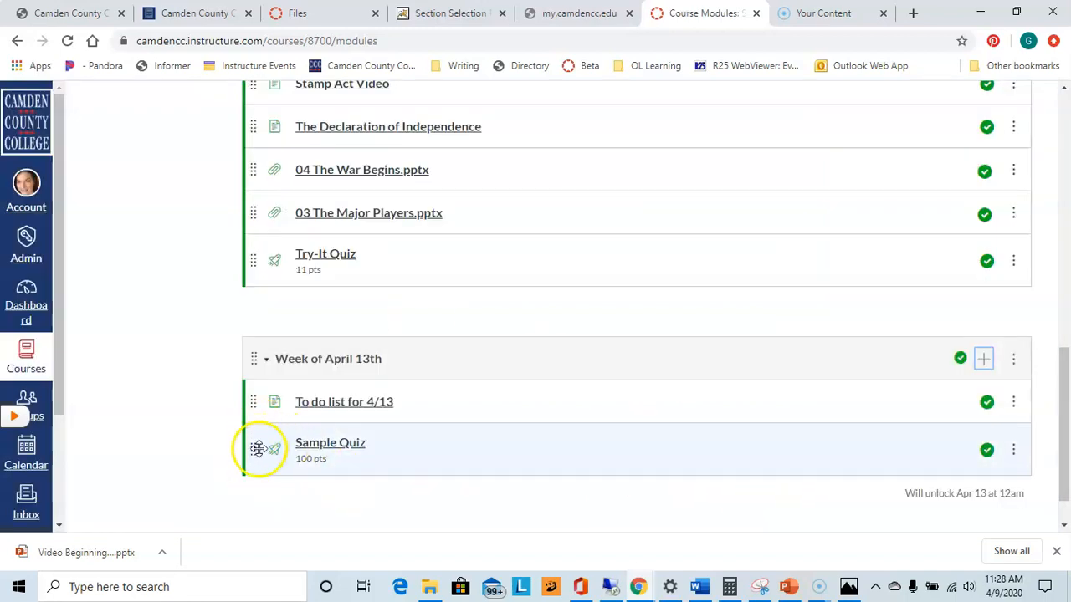
{"action": "scroll", "coordinate": [340, 470], "scroll_direction": "down", "scroll_amount": 1}
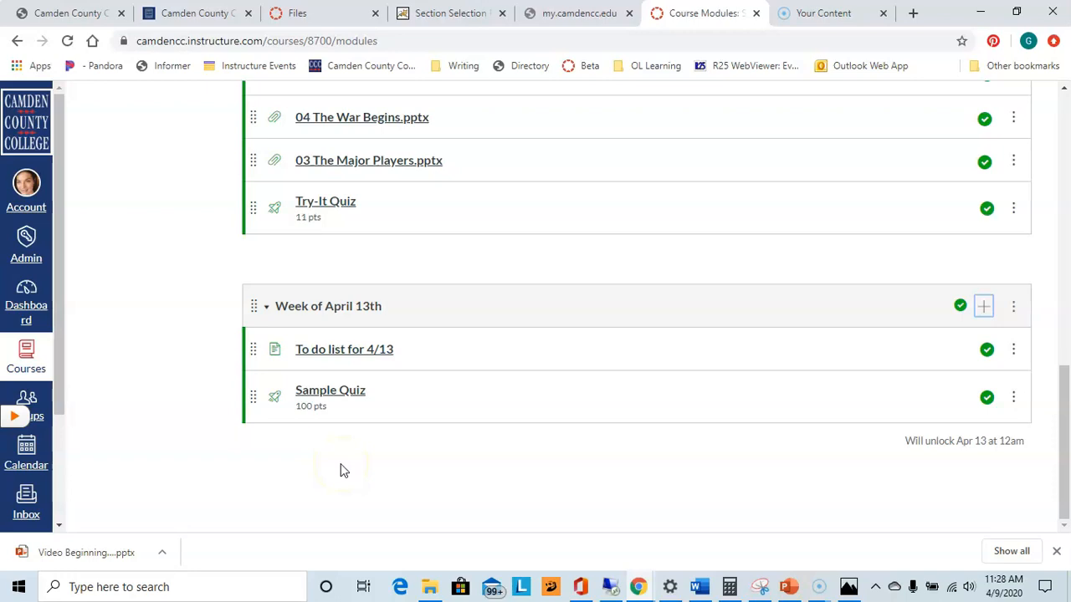